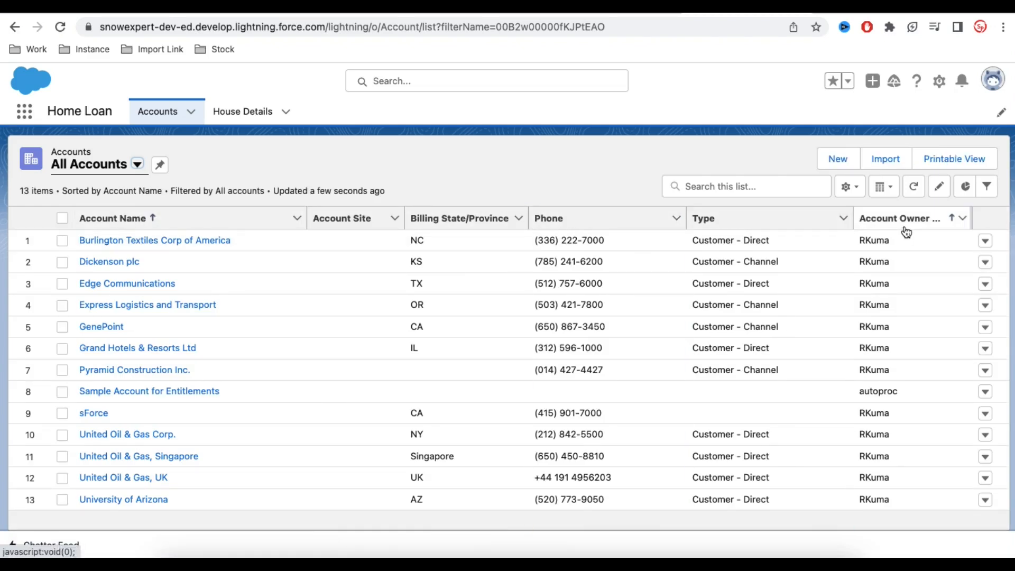
Display the New Last Week list view of accounts
click(138, 165)
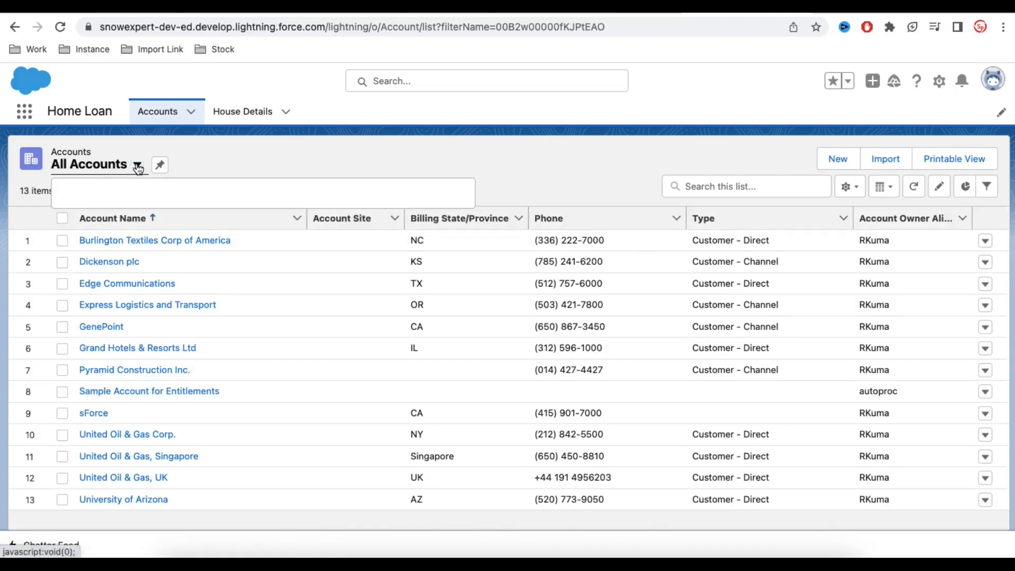
click(122, 265)
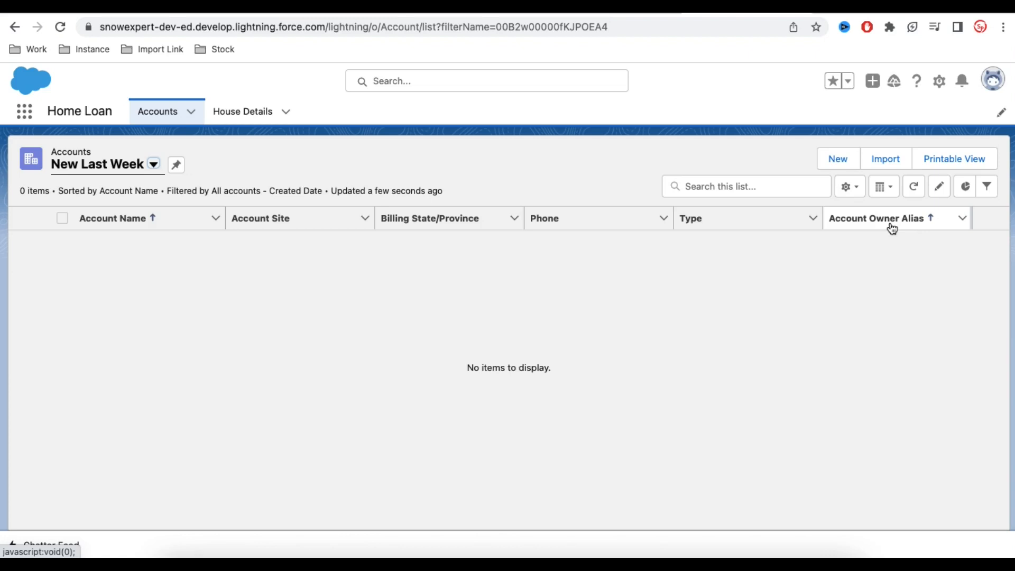
Show the All list view of house details, view record H-0007, and return to the list
click(249, 113)
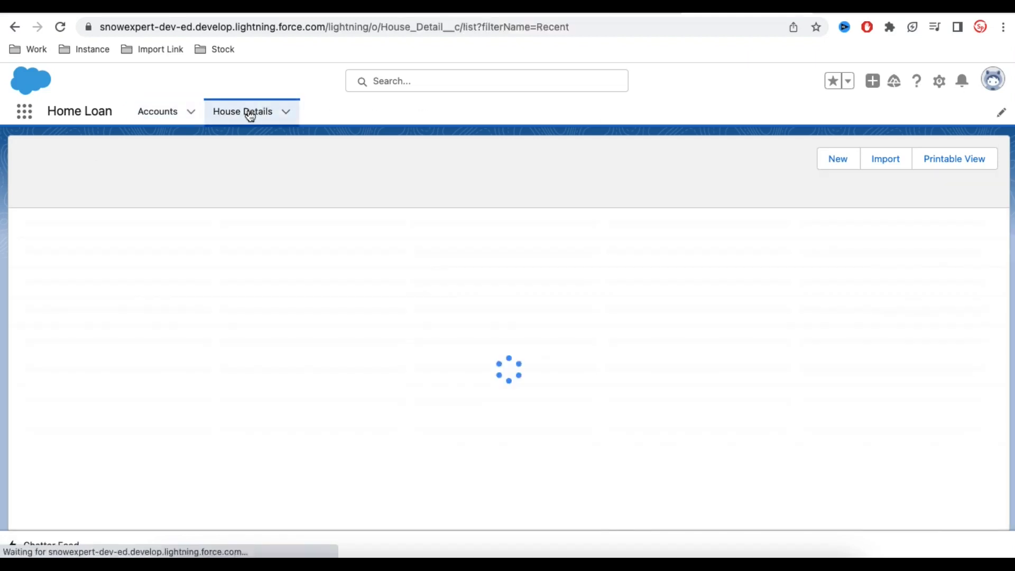
click(162, 167)
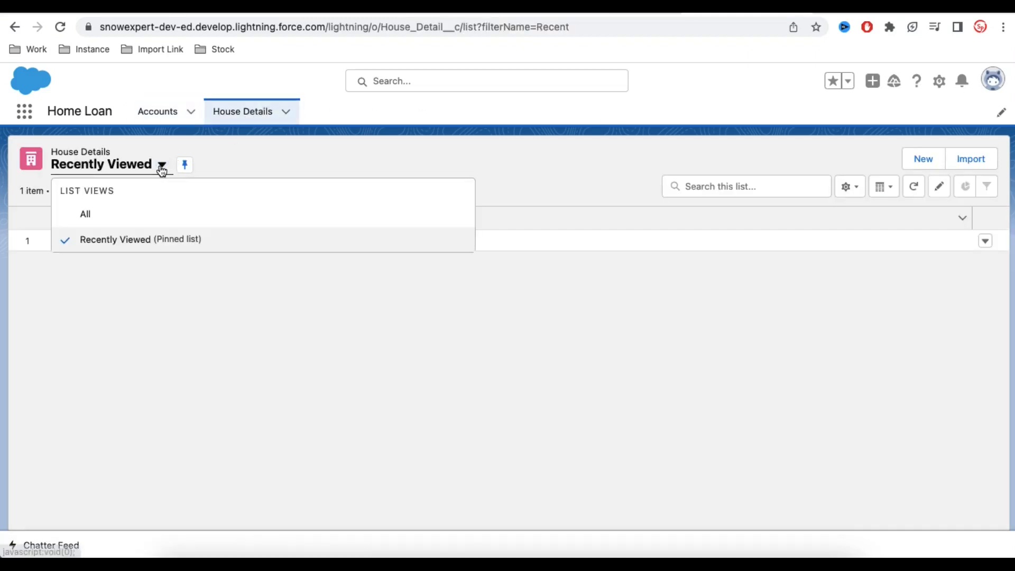
click(112, 222)
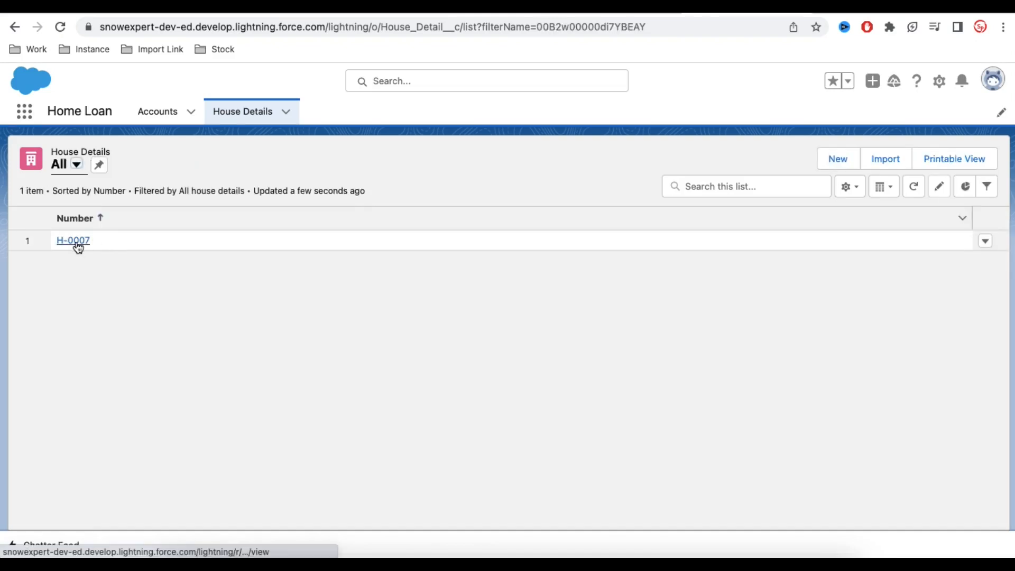
click(75, 242)
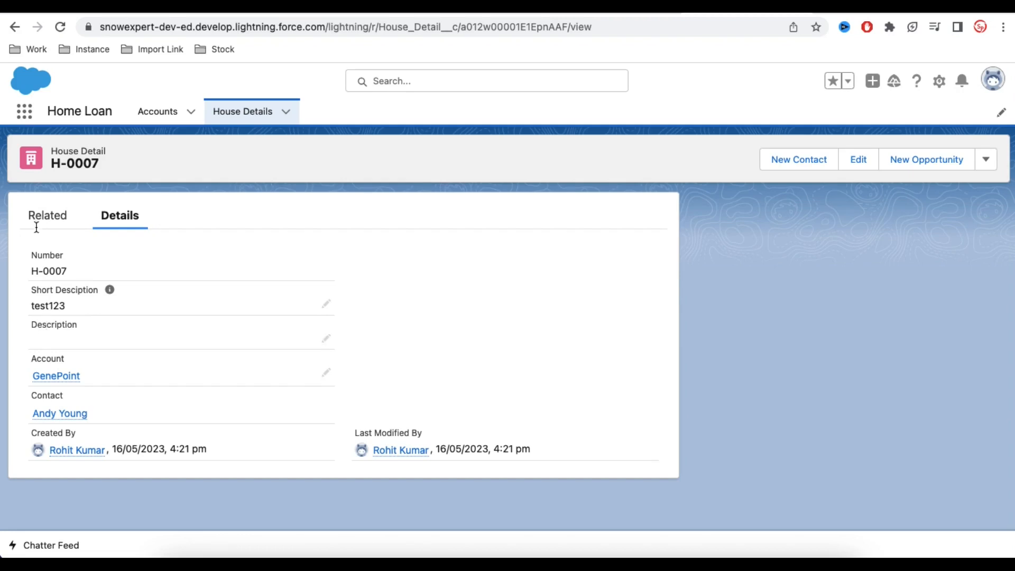
click(15, 27)
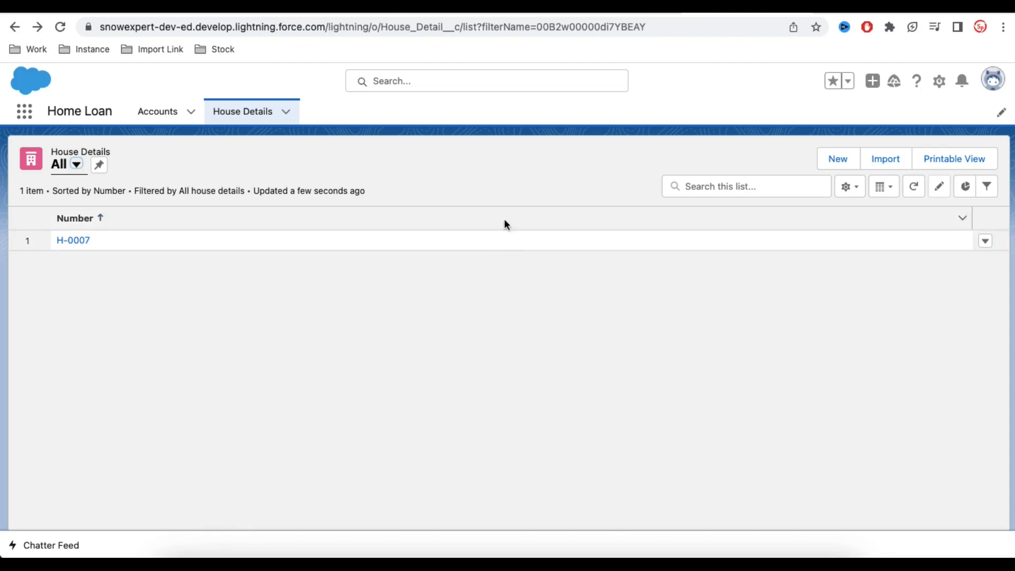
click(847, 188)
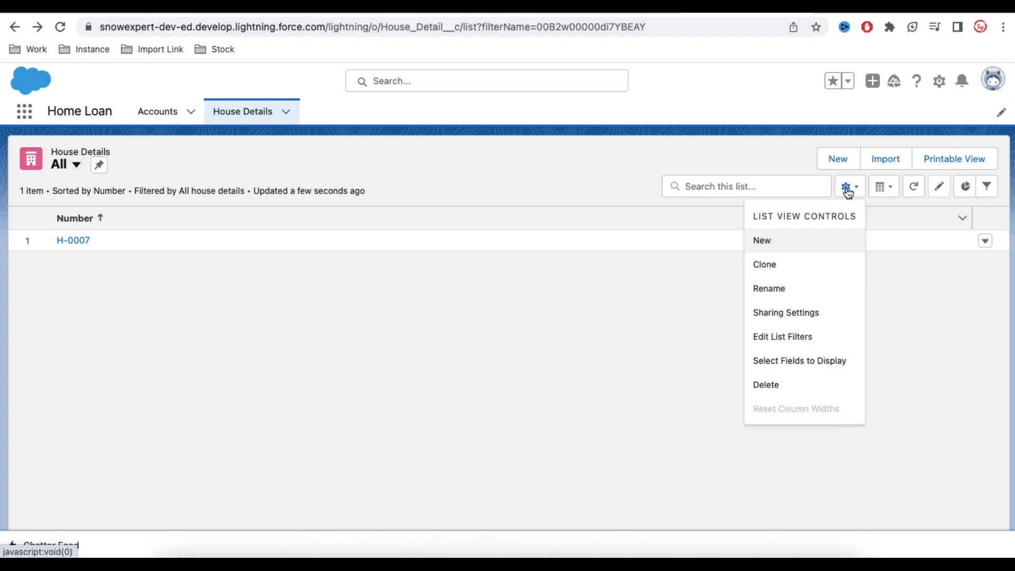
click(777, 240)
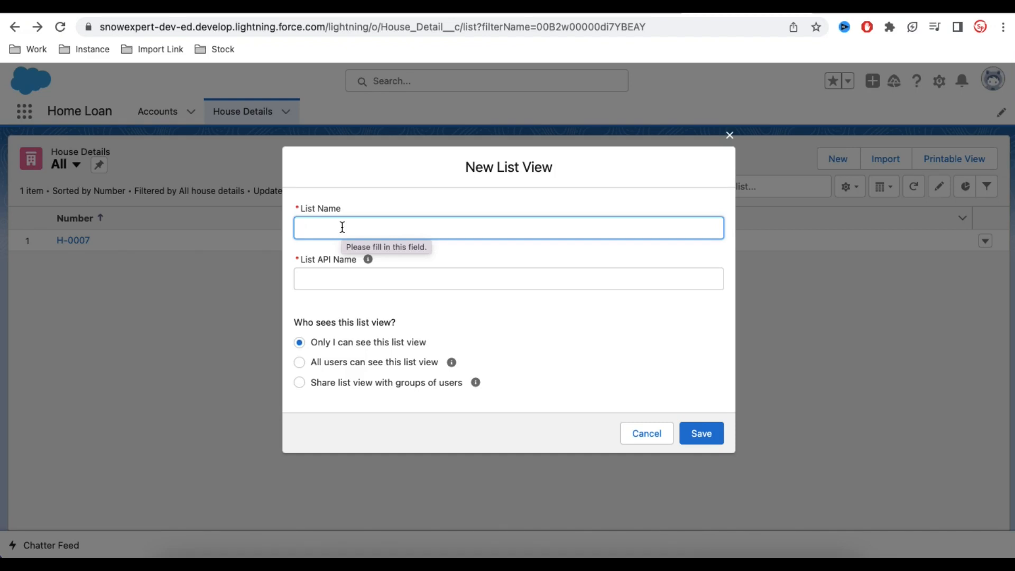
text(All)
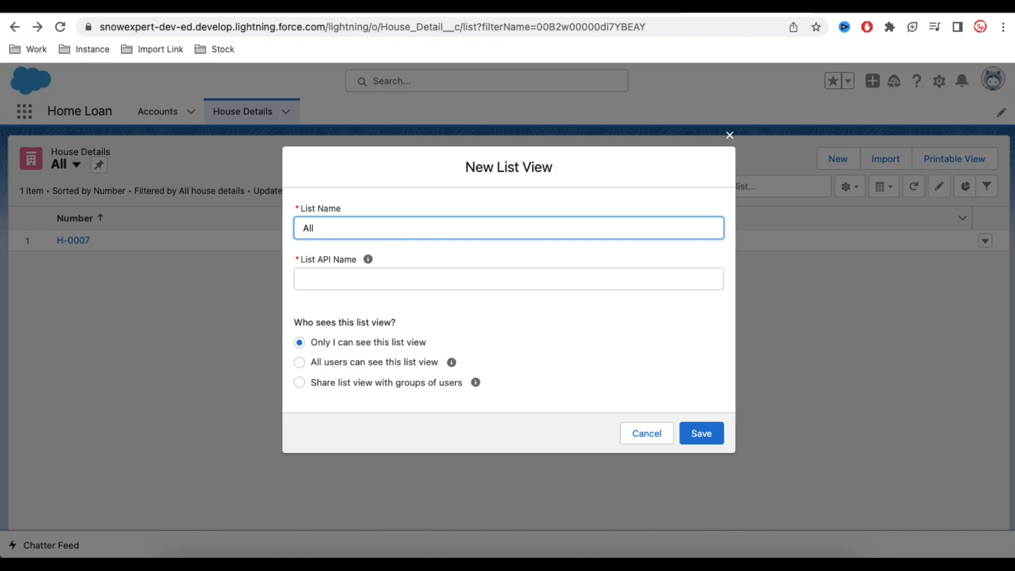
text( List)
click(507, 284)
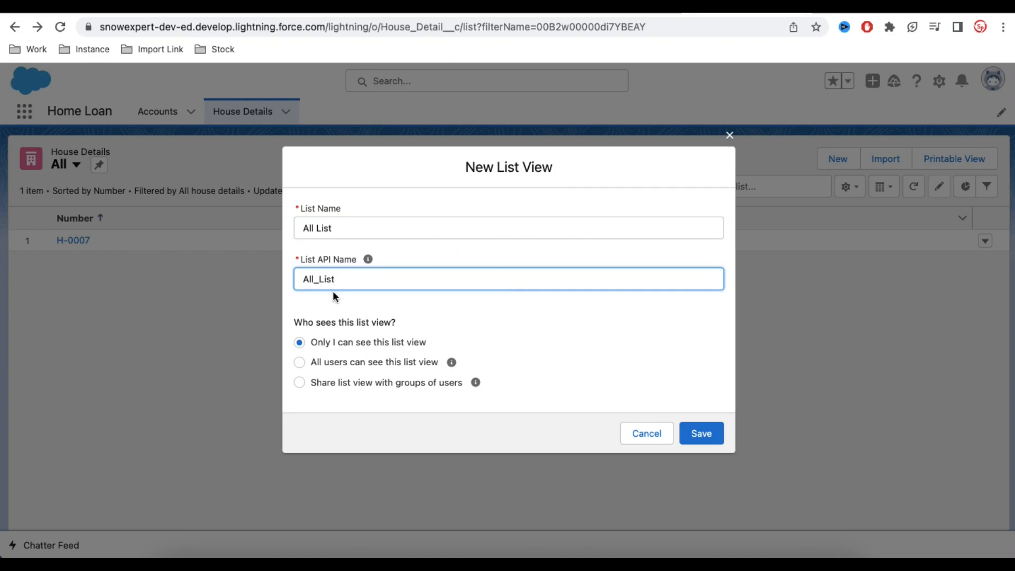
click(645, 439)
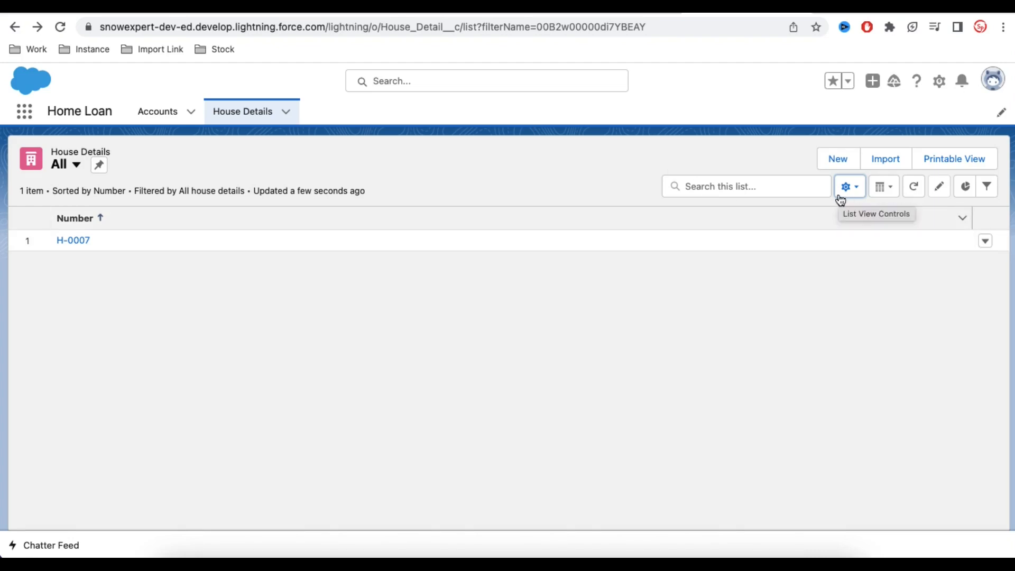
Compare the list view controls available for the Recently Viewed and All views of house details
click(59, 166)
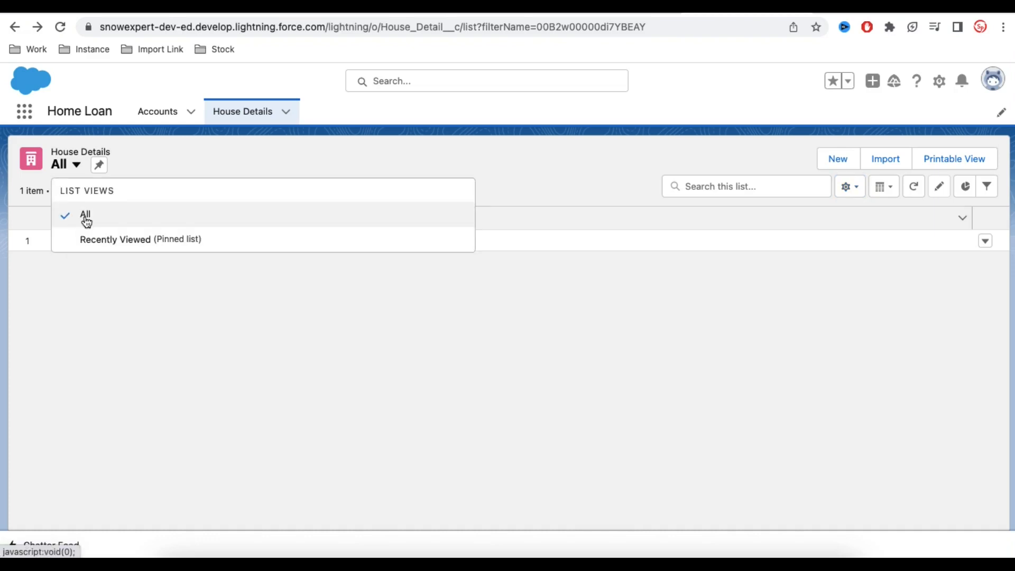
click(93, 240)
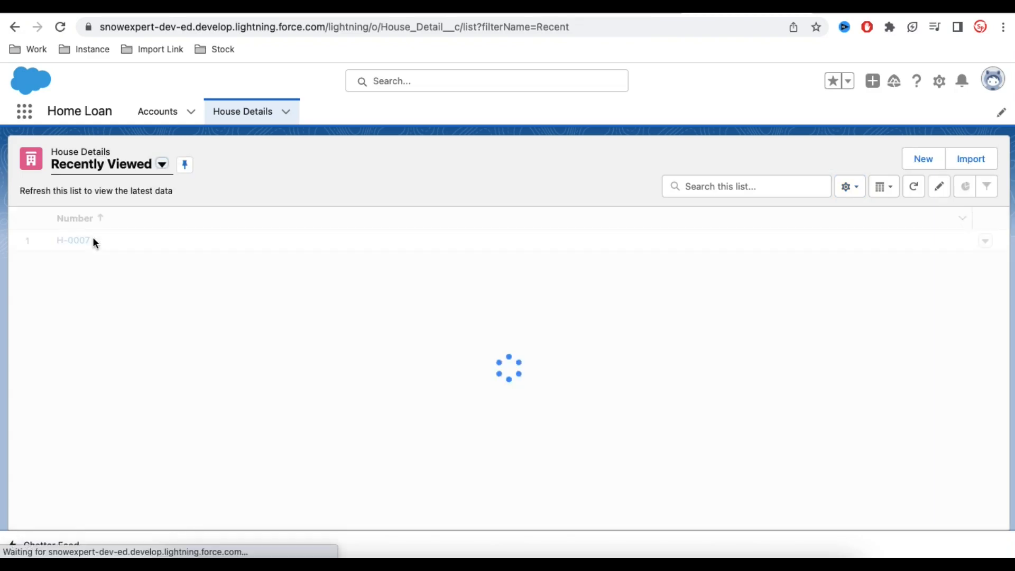
click(847, 188)
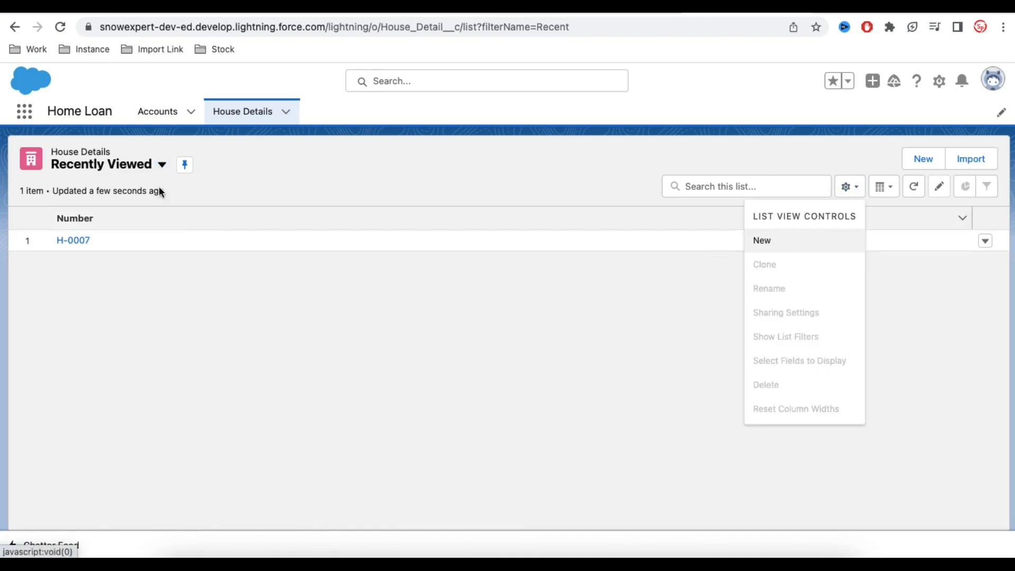
click(139, 168)
click(88, 213)
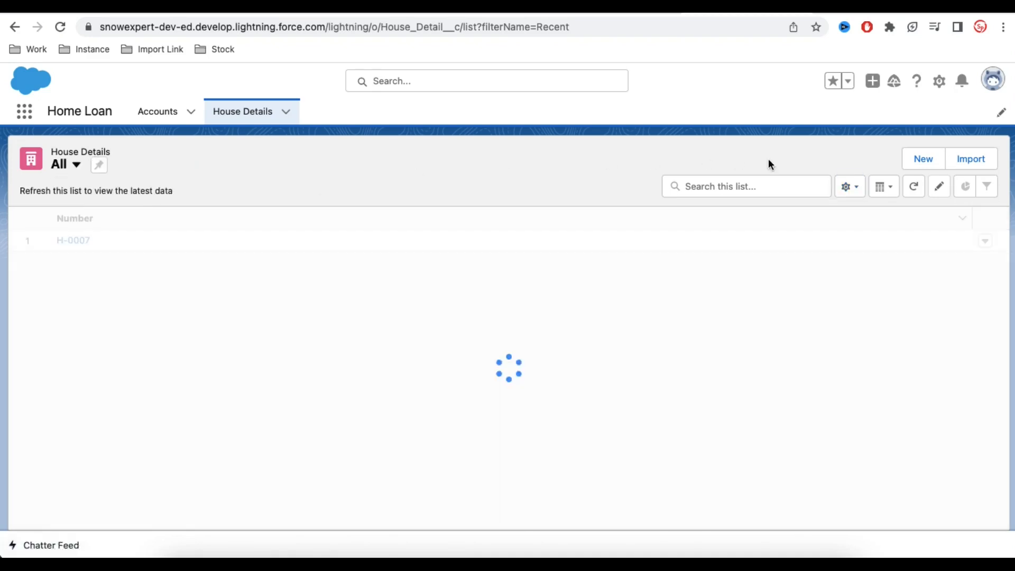
click(849, 188)
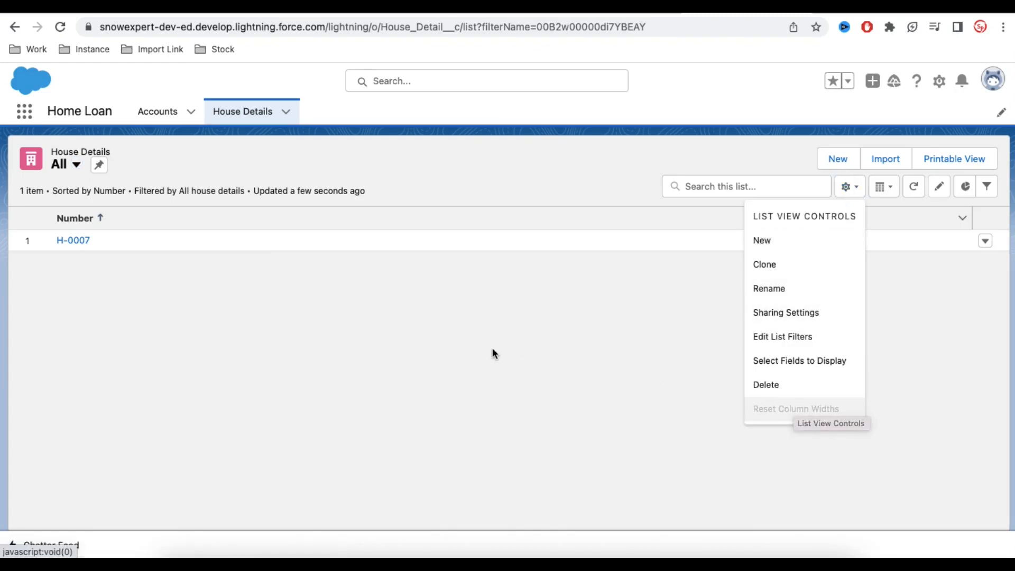
click(449, 318)
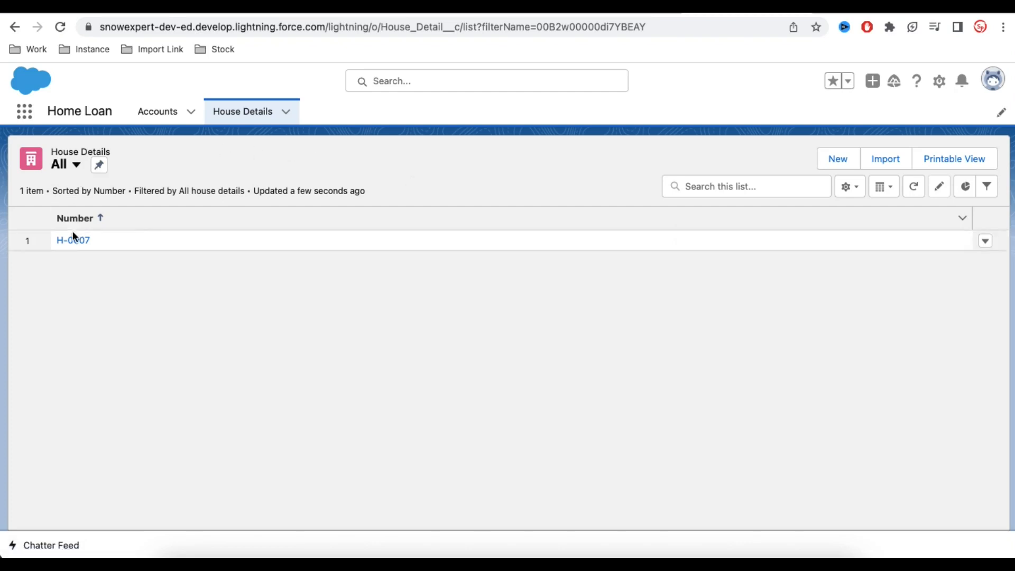
Add the Short Desciption and Contact fields to the visible fields of the All house details list view and save
click(850, 188)
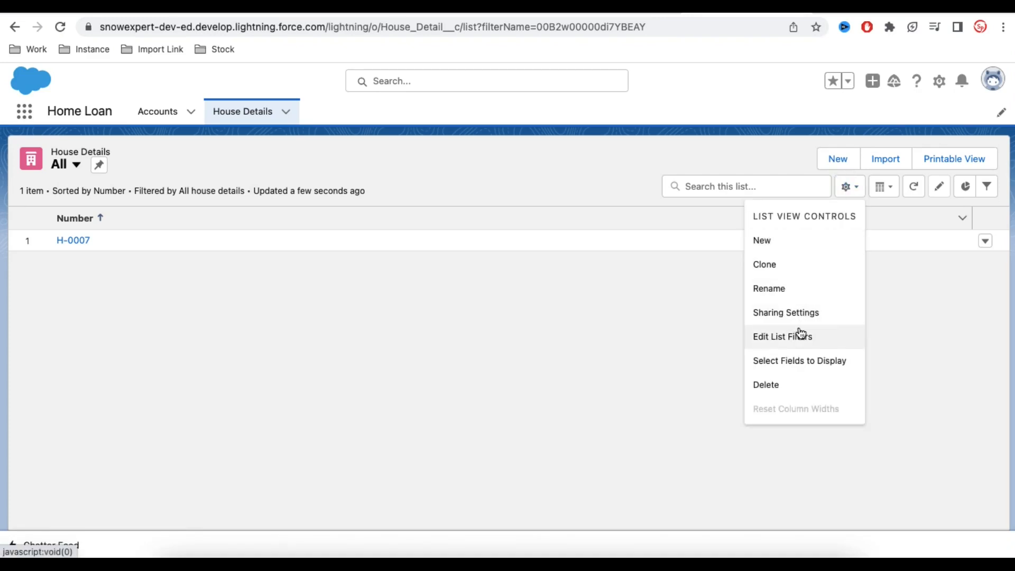
click(789, 363)
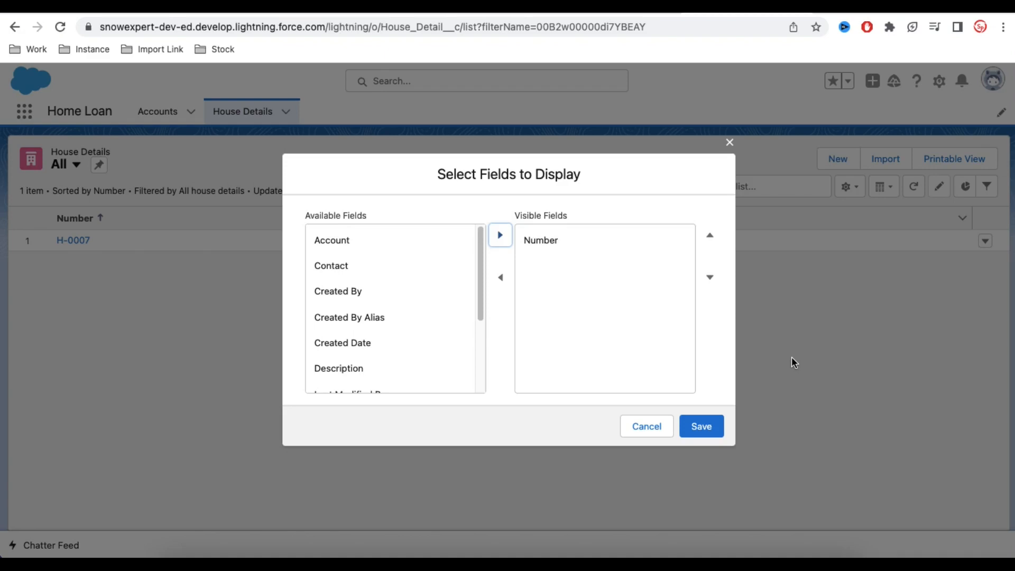
scroll(383, 354, down, 3)
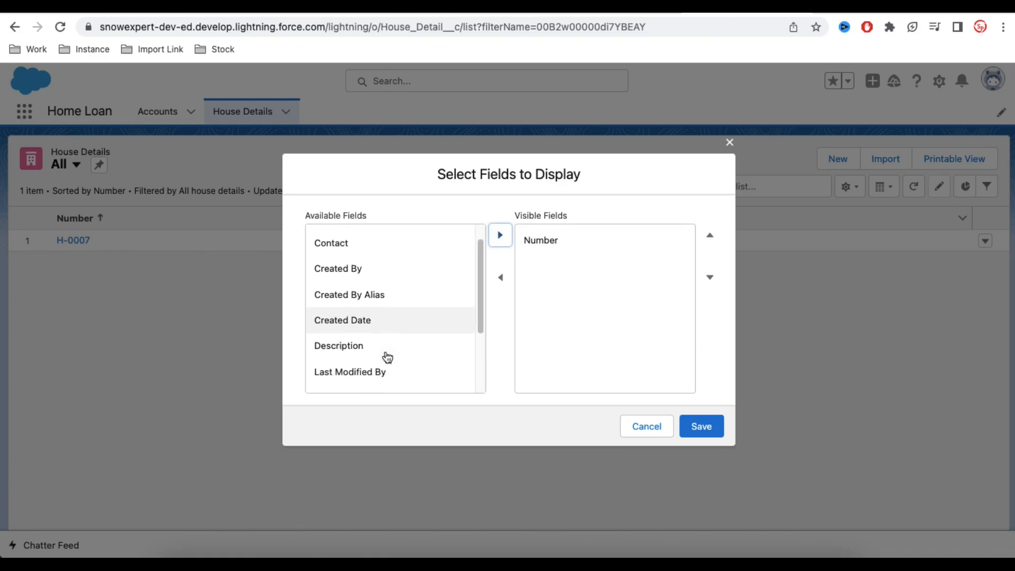
click(375, 374)
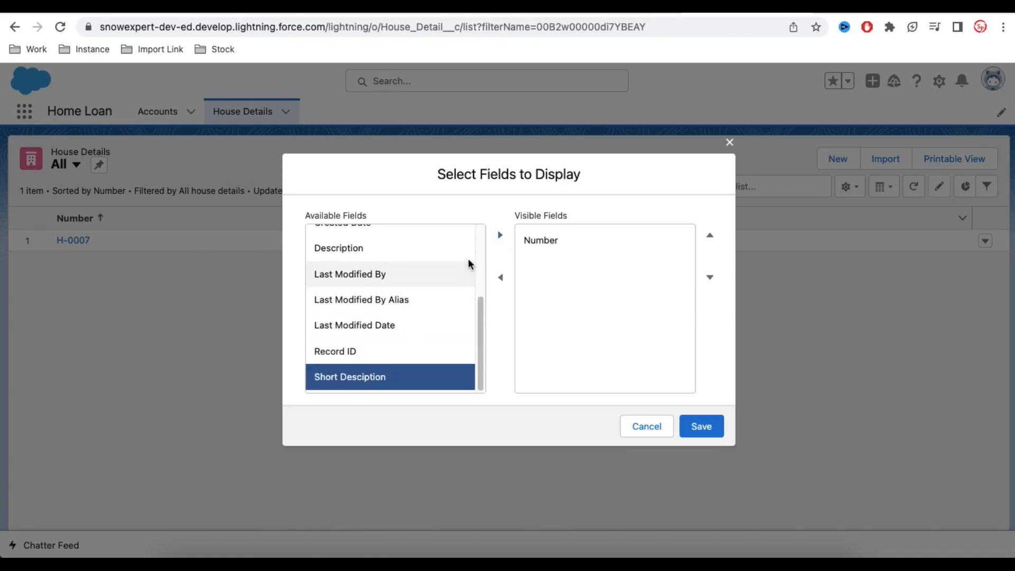
click(500, 235)
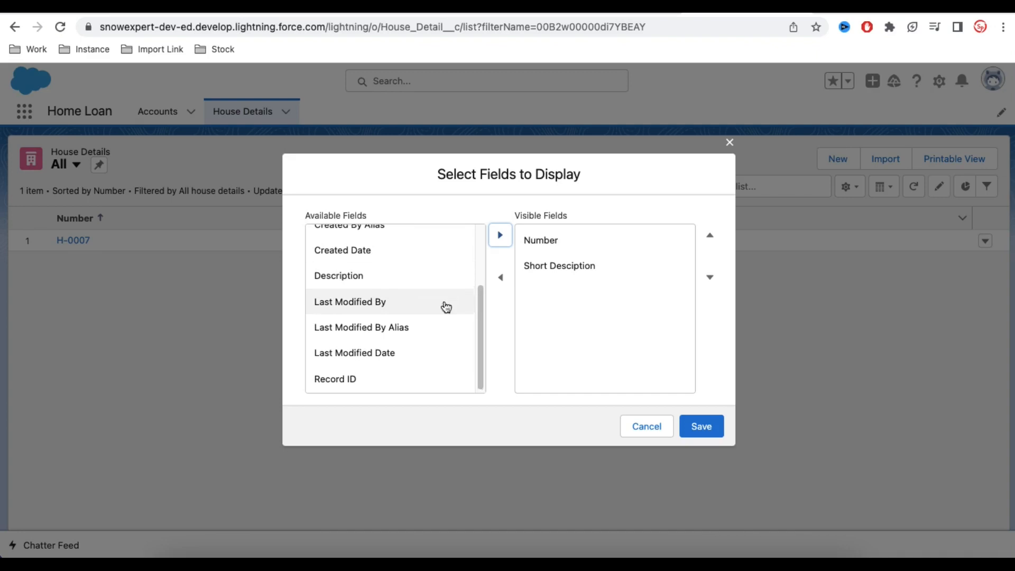
scroll(468, 321, up, 3)
click(363, 278)
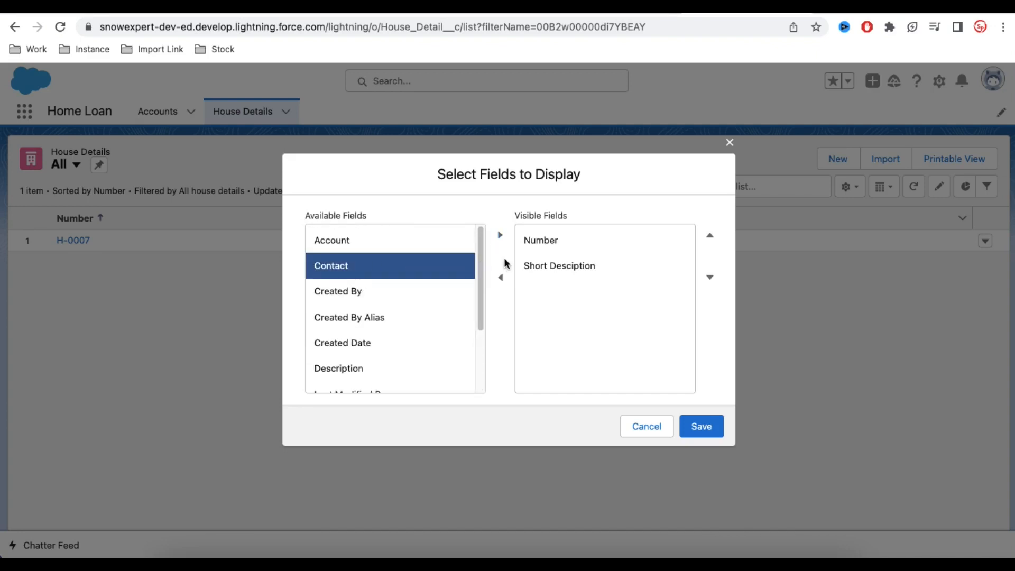
click(500, 236)
click(702, 427)
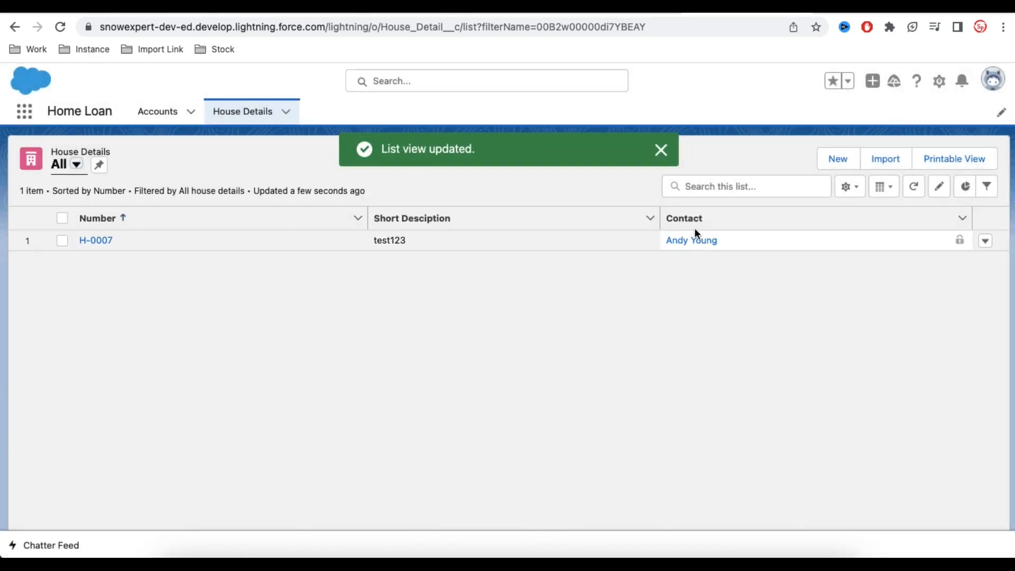
Sort the house details list by Contact in descending order, followed by Short Desciption in descending order
click(716, 218)
click(717, 217)
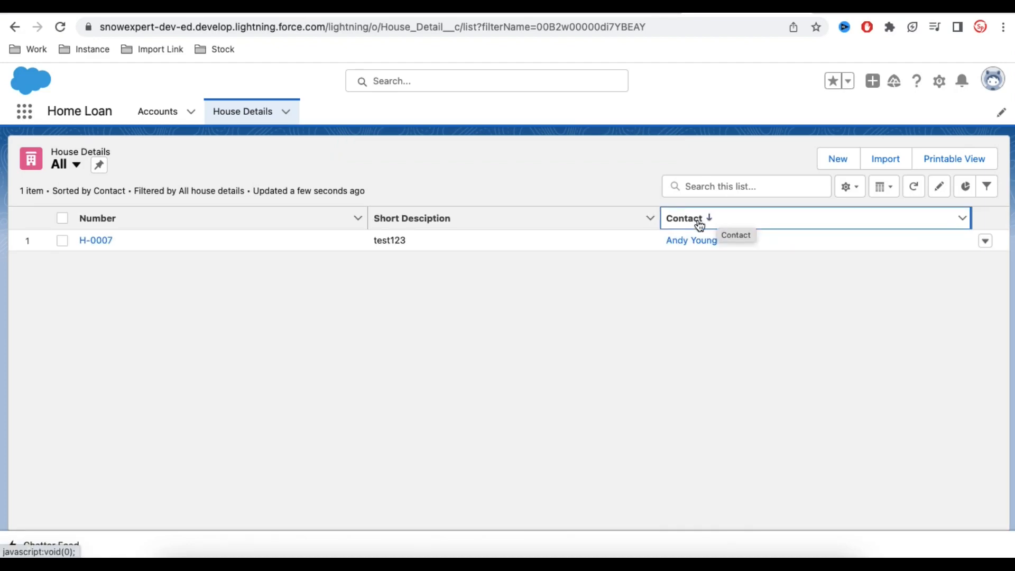
click(434, 218)
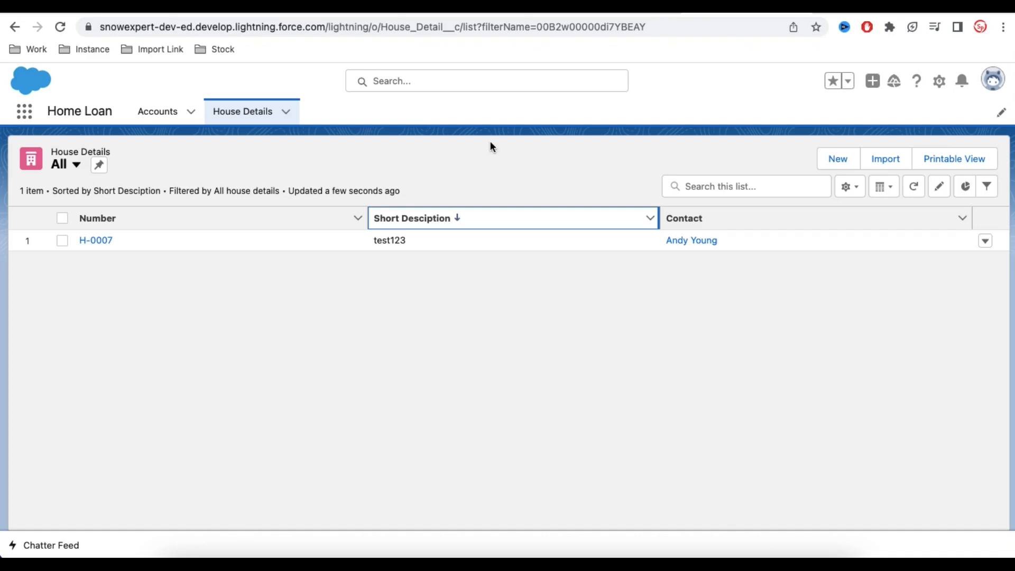
Review which list views are offered for house details and for accounts
click(76, 166)
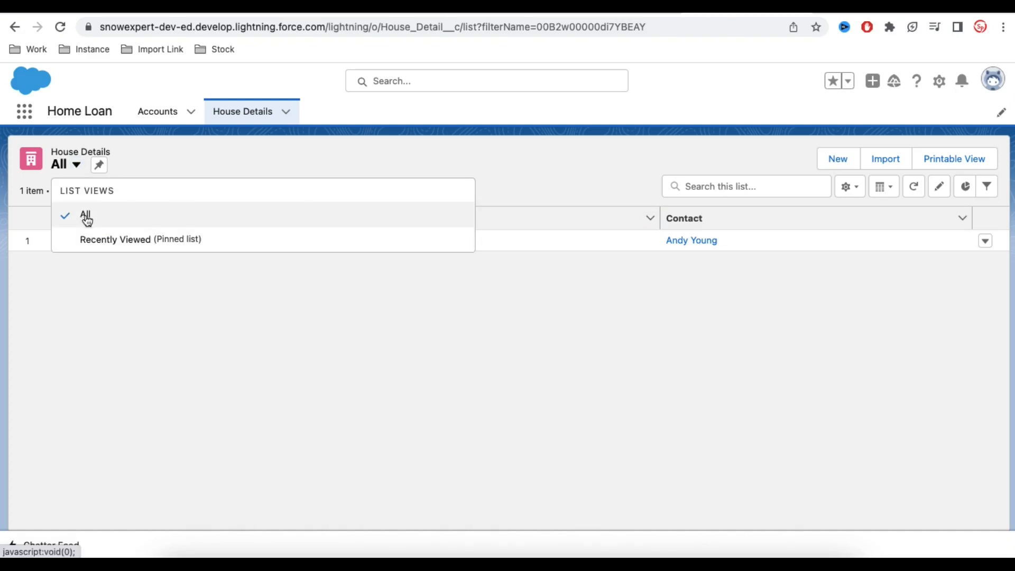
click(165, 111)
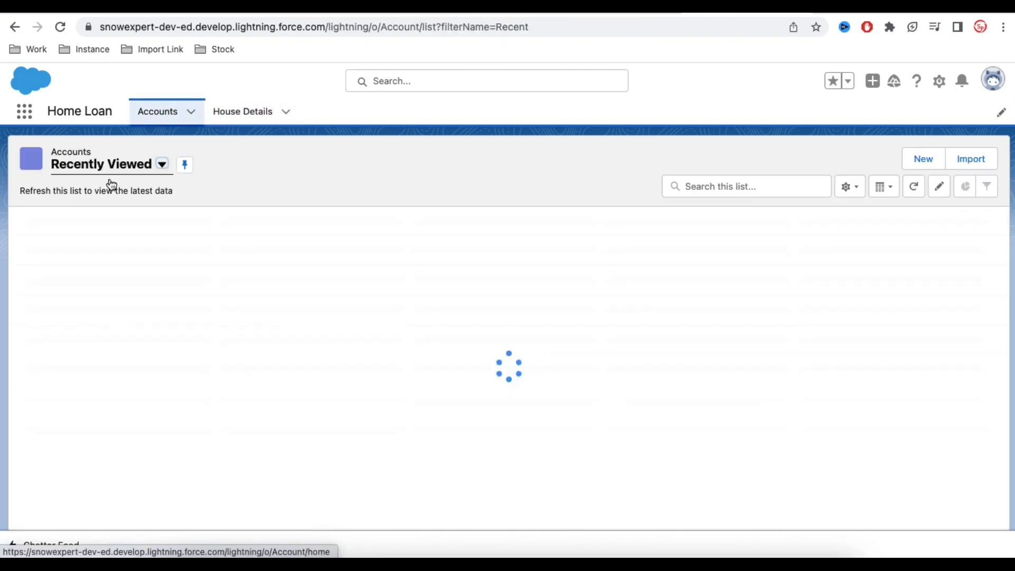
click(160, 166)
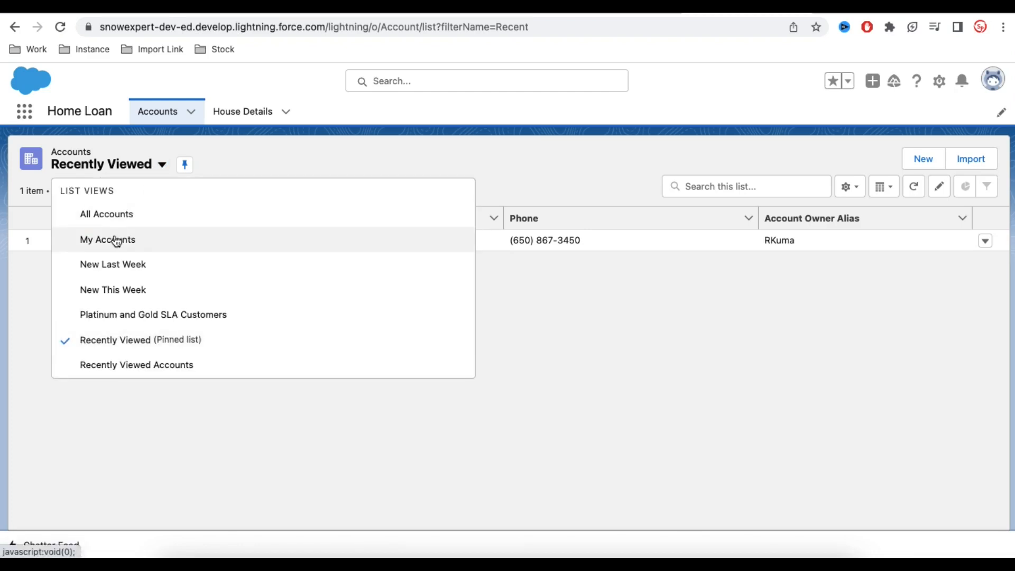
click(252, 148)
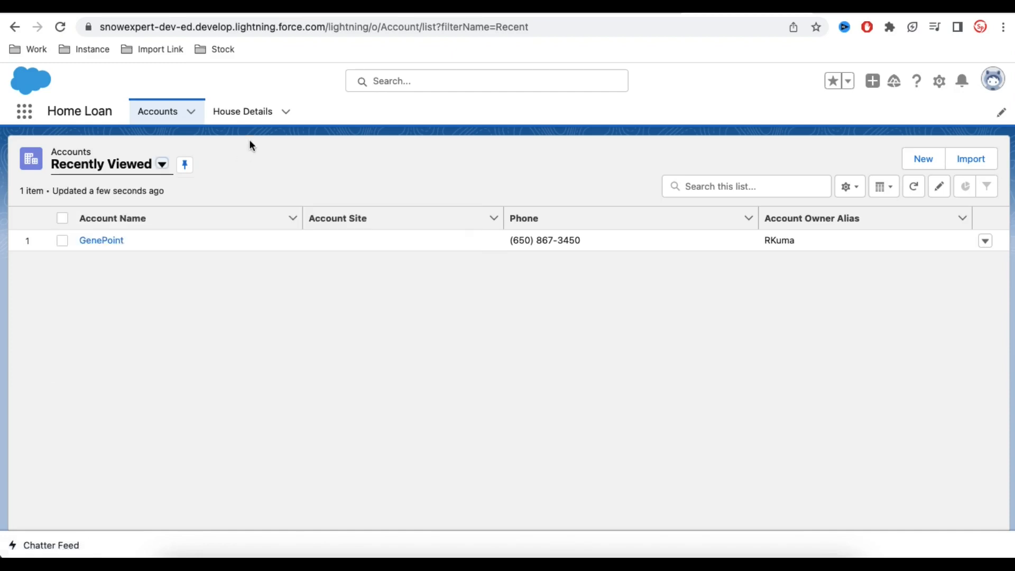
Start a new list view for house details with the list name My Record and API name My_Record
click(243, 112)
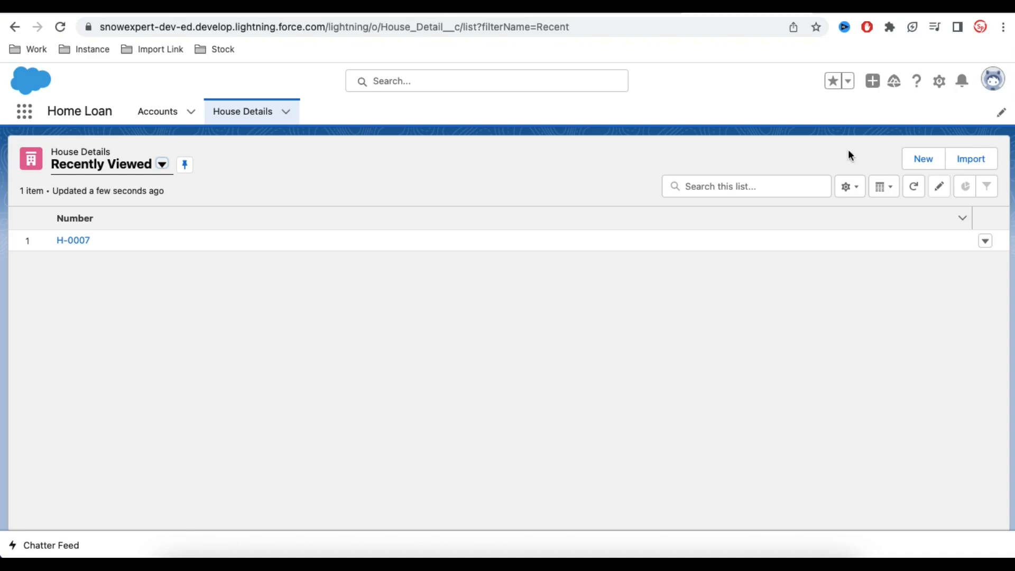
click(849, 189)
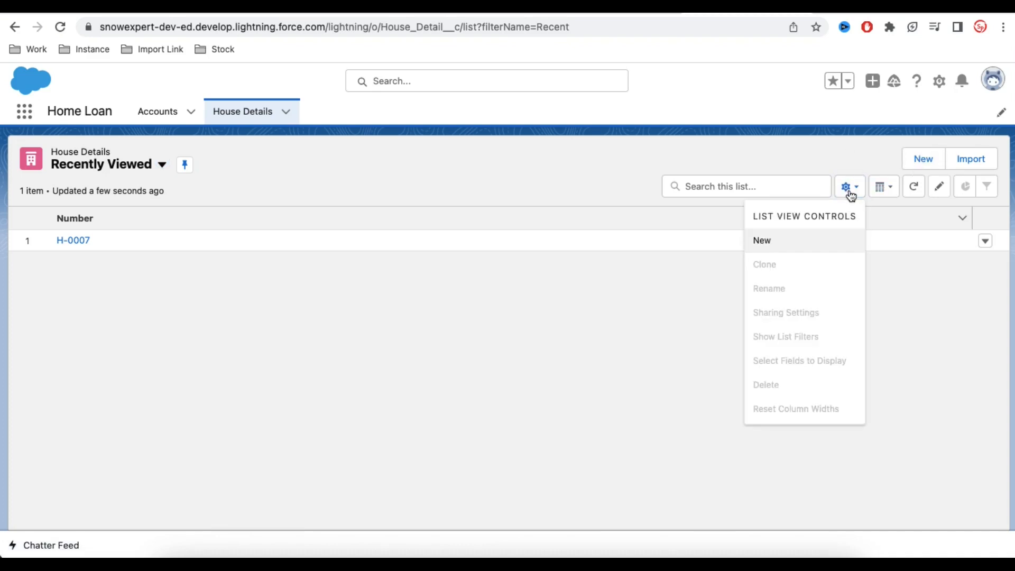
click(771, 241)
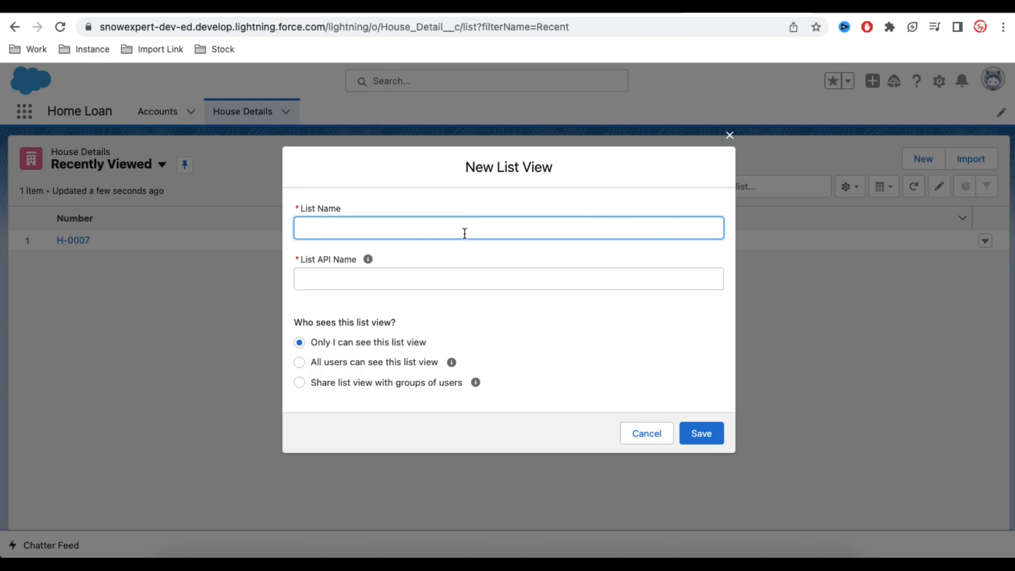
text(My Record)
click(369, 284)
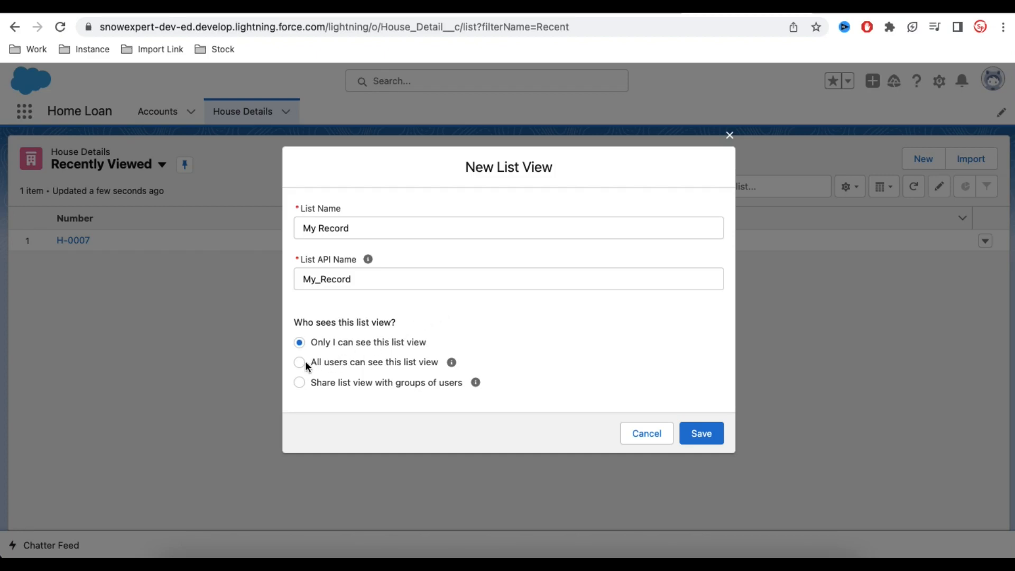
Make the new list view visible to all users and save it
click(298, 383)
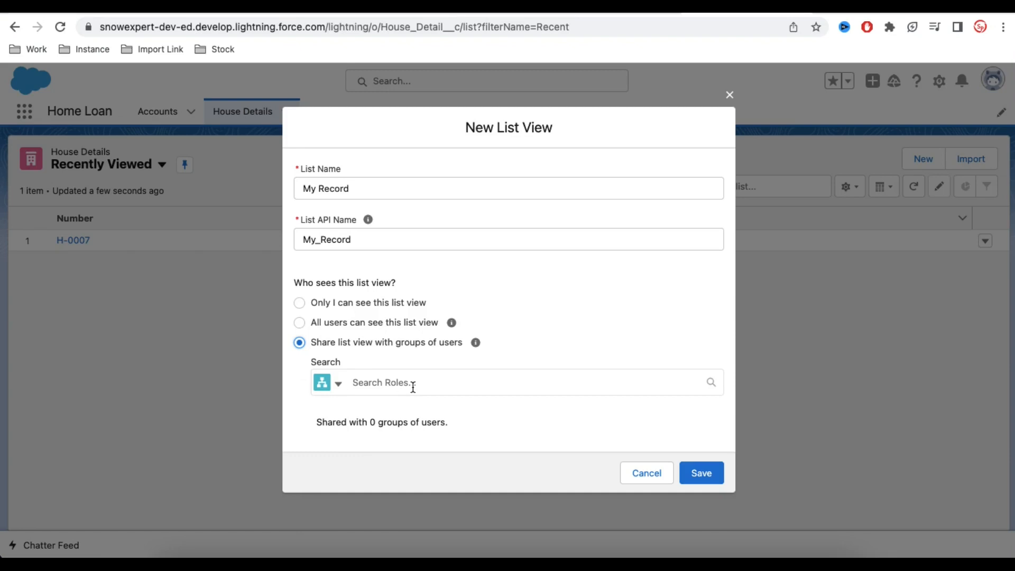
click(413, 383)
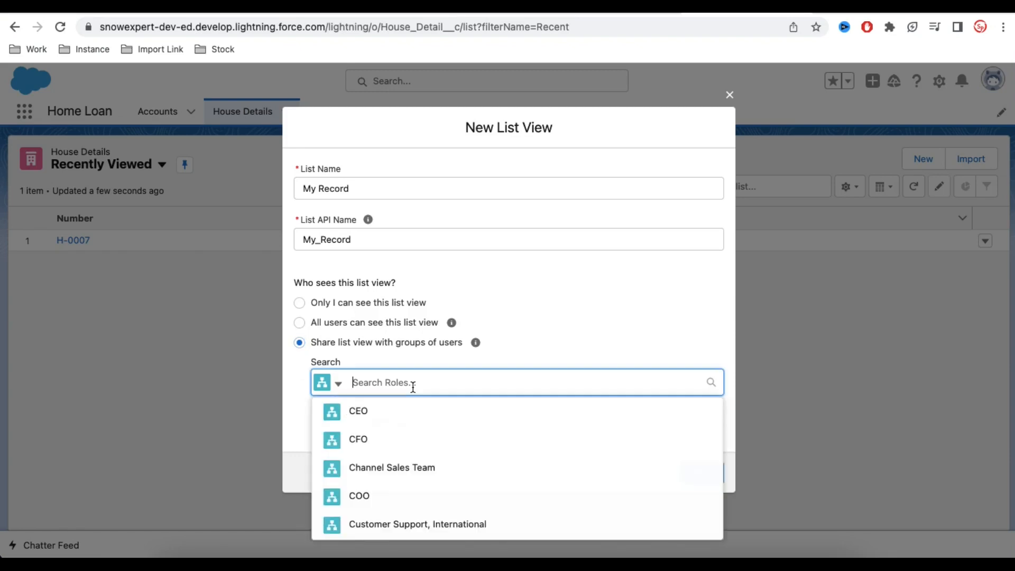
click(300, 322)
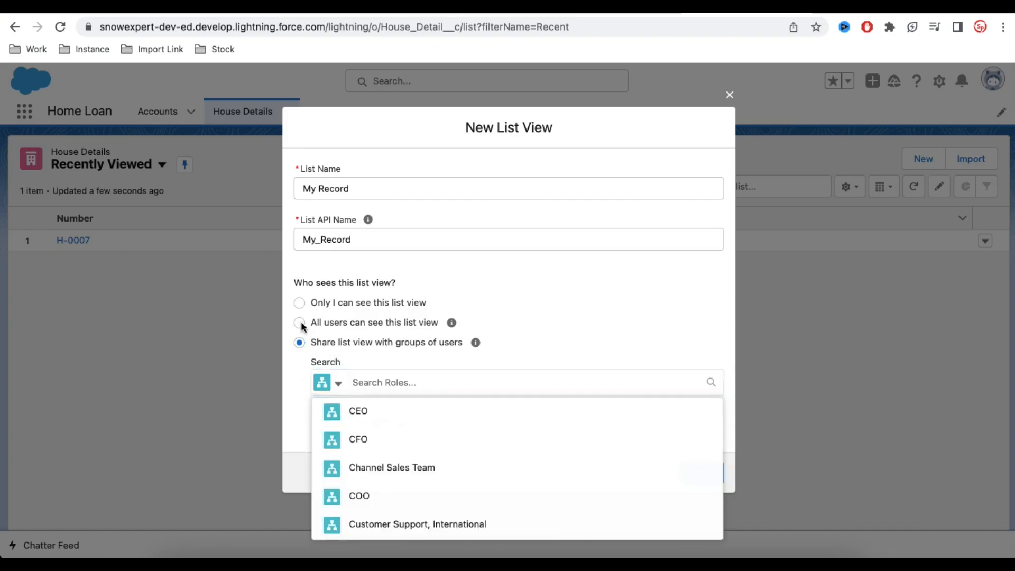
click(693, 433)
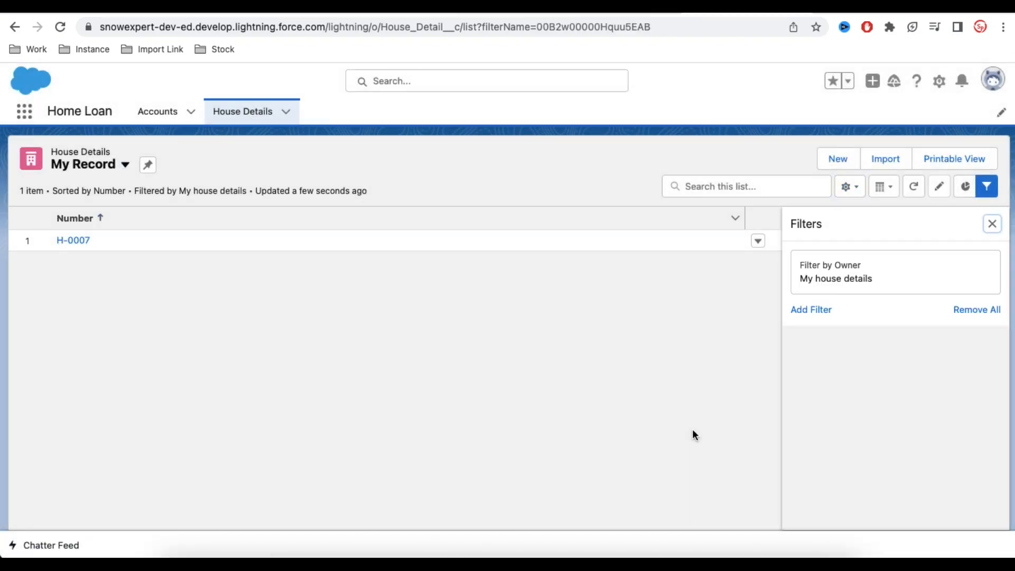
Look at the All list view of house details, then return to the My Record list view
click(106, 166)
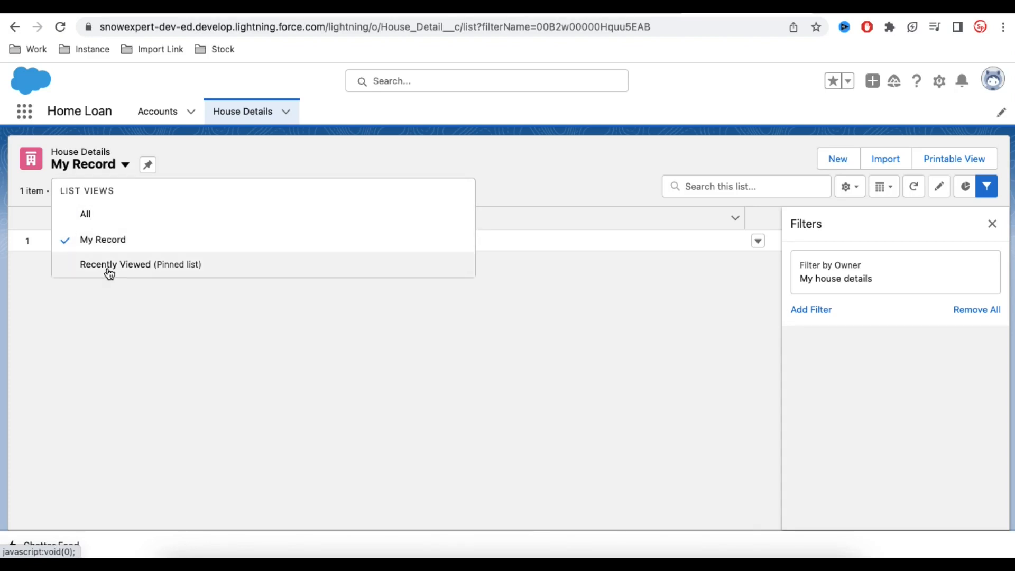
click(100, 216)
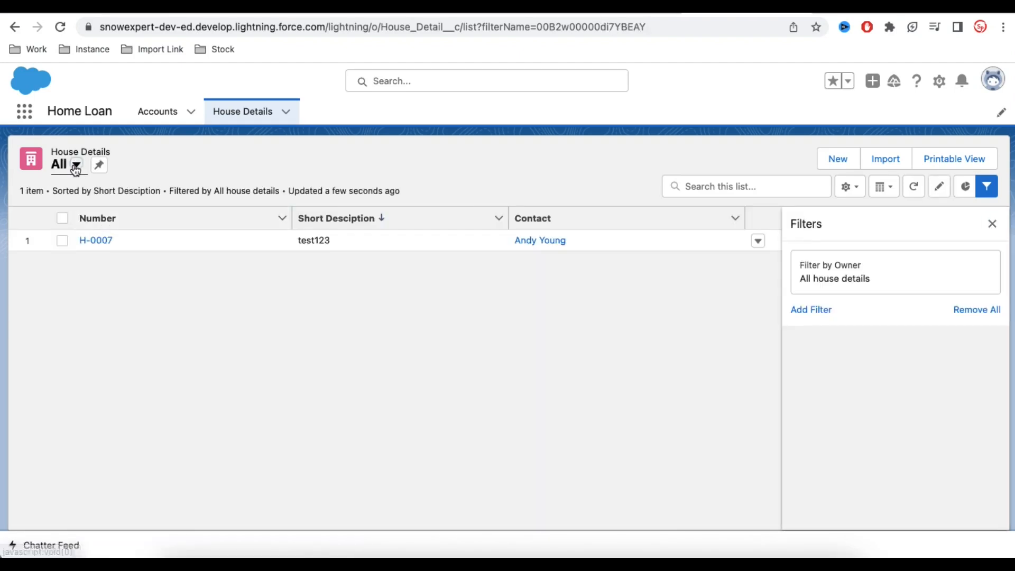
click(75, 165)
click(85, 236)
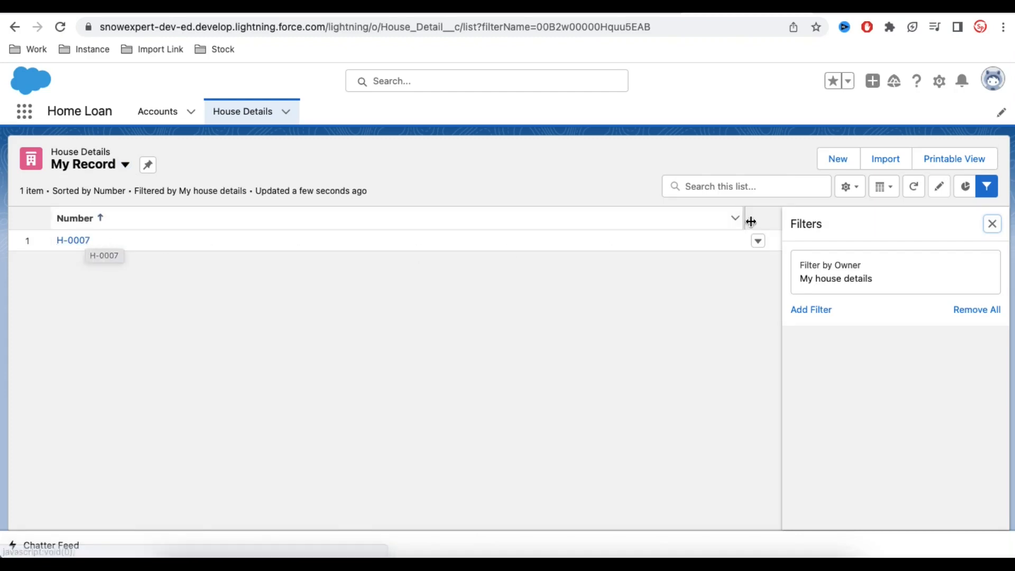
Add Contact, Last Modified By and Short Desciption to the visible fields of the My Record list view
click(851, 189)
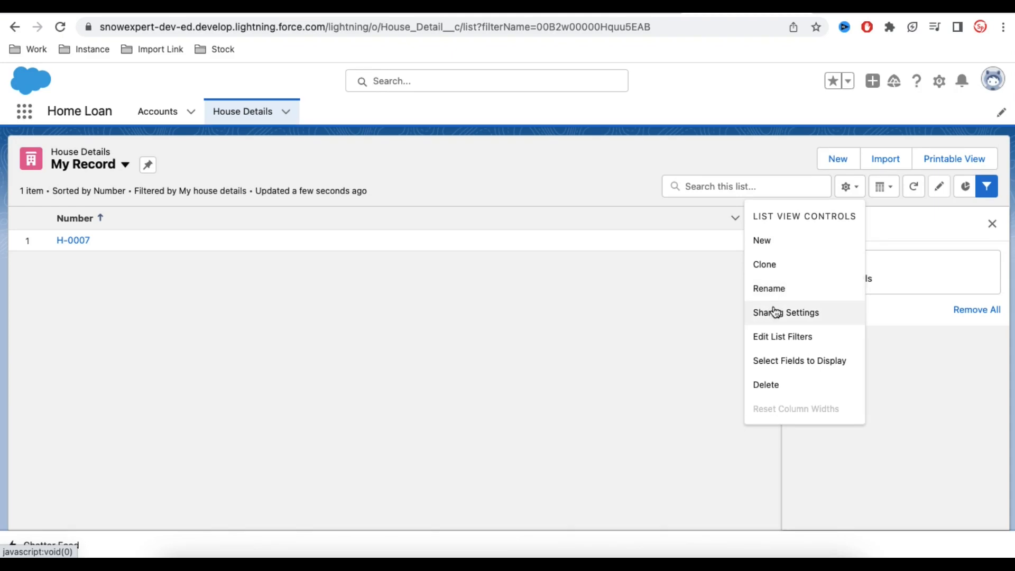
click(778, 364)
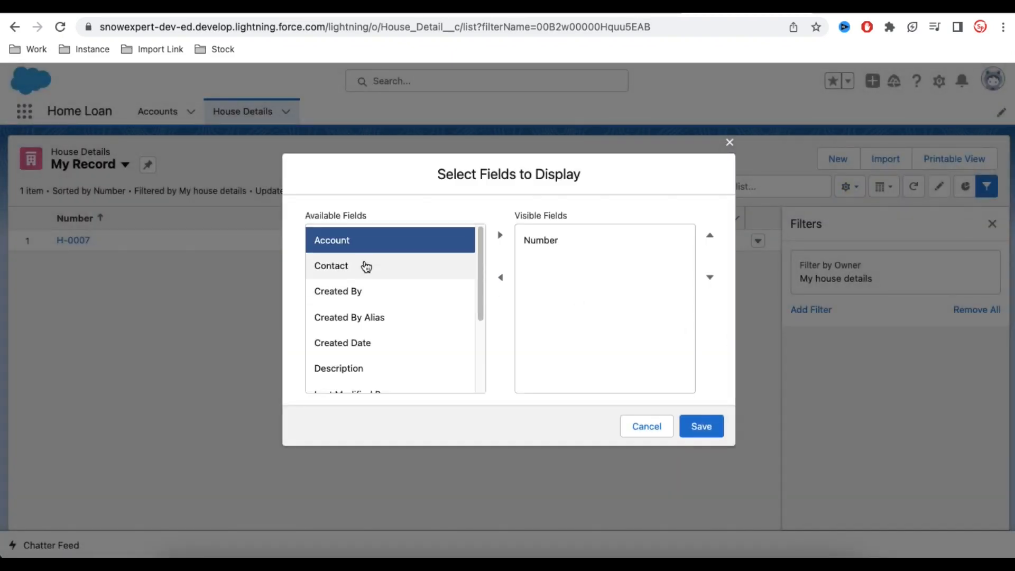
click(365, 265)
click(505, 234)
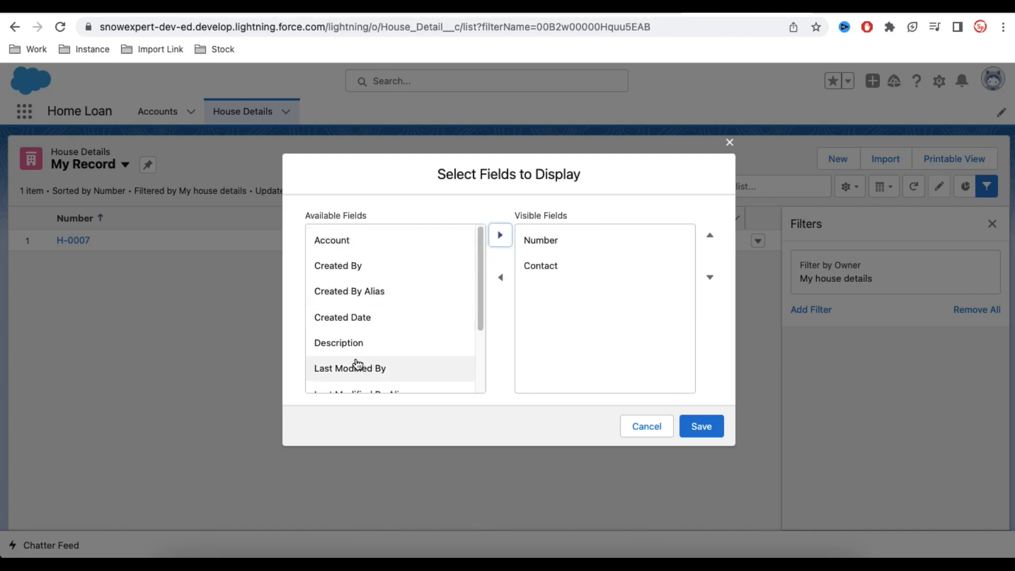
scroll(360, 353, down, 1)
click(361, 341)
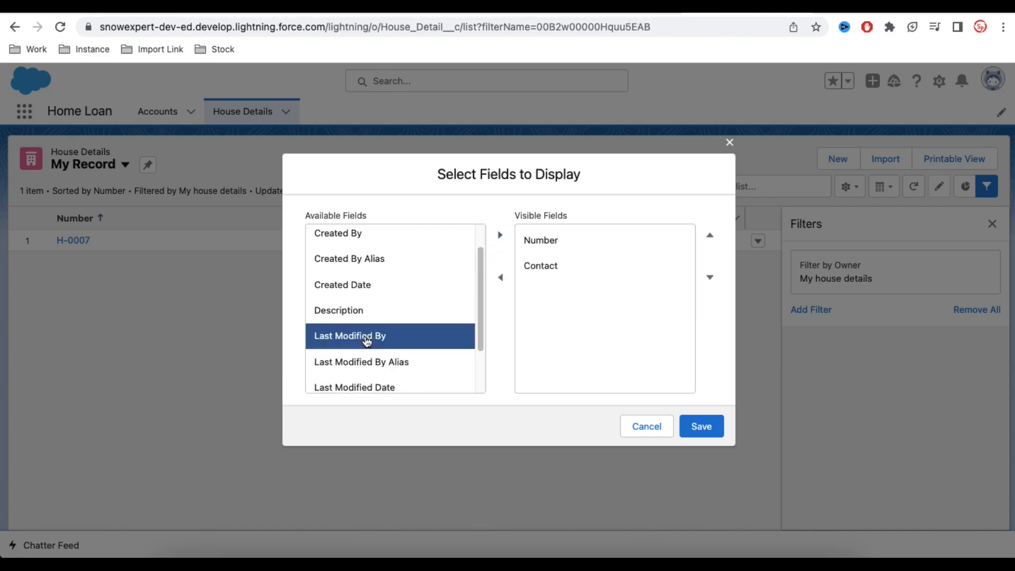
click(500, 235)
scroll(390, 378, down, 1)
click(389, 378)
click(501, 237)
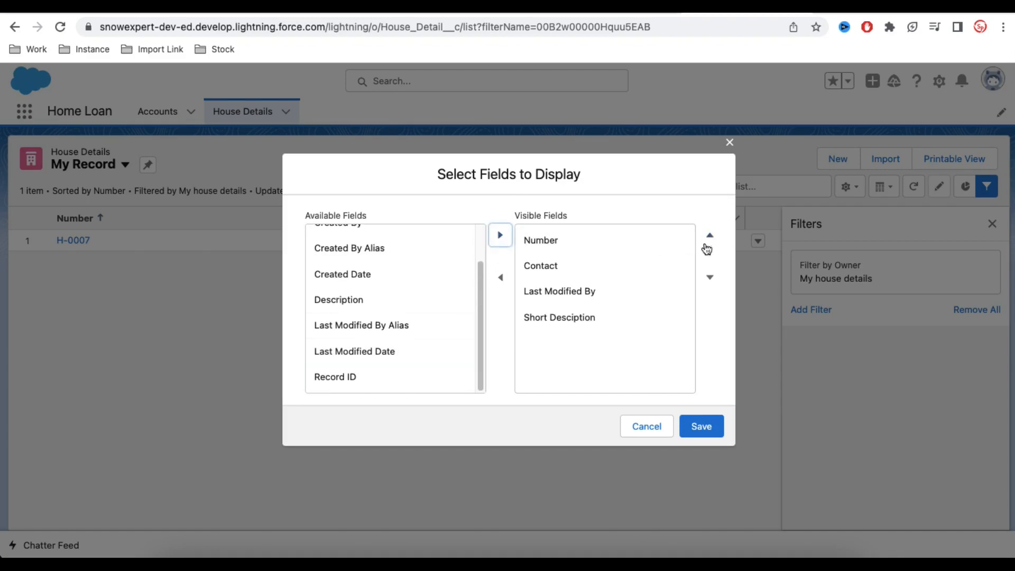
Move Short Desciption directly below Number in the visible fields and save the field selection
click(591, 321)
click(709, 237)
click(709, 237)
click(702, 425)
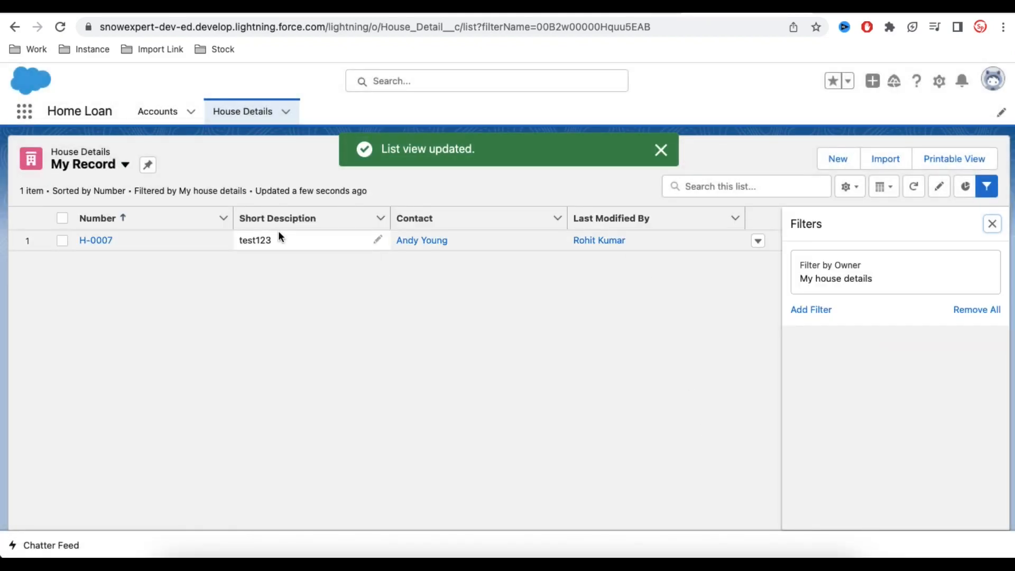
Compare the columns and owner filter of the All list view with those of My Record
click(125, 164)
click(105, 216)
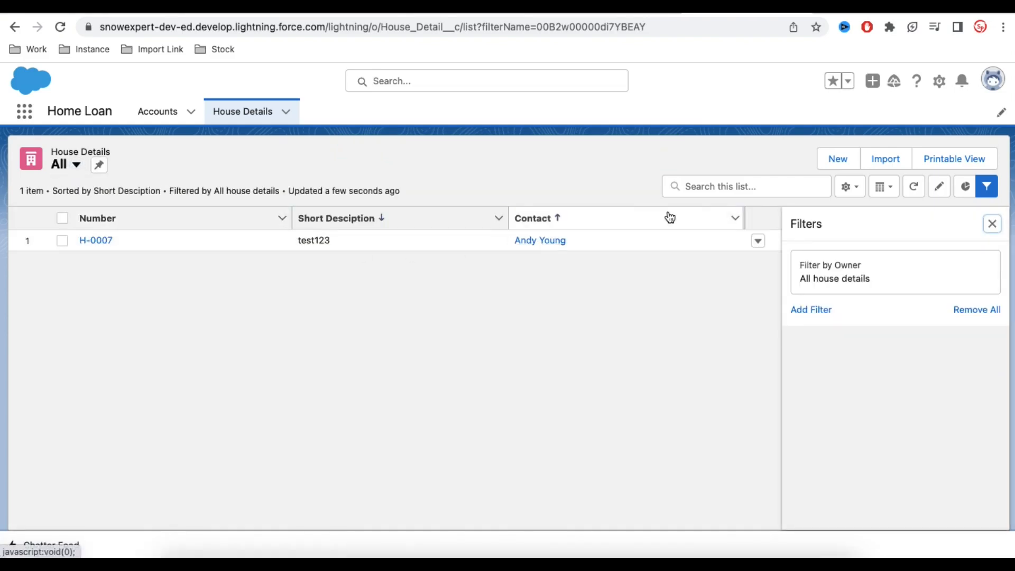
click(78, 166)
click(90, 239)
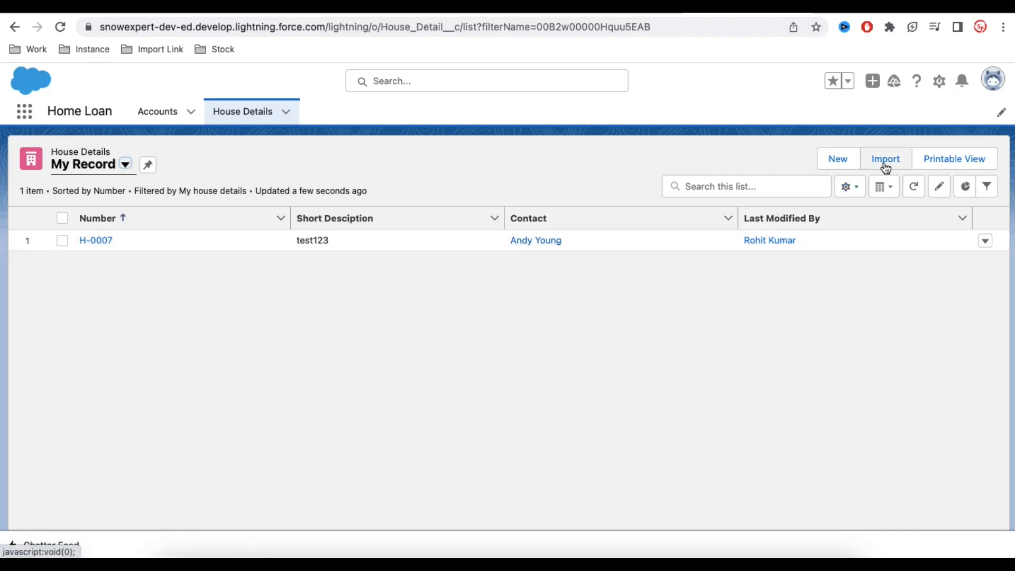
Start a Contact filter in My Record's list filters and copy the contact name from record H-0007
click(856, 193)
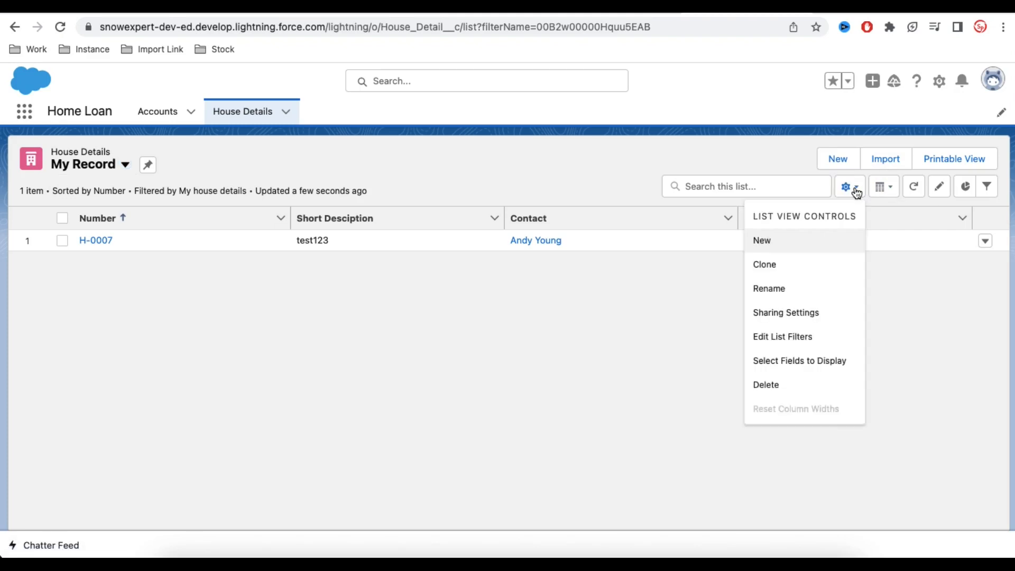
click(803, 344)
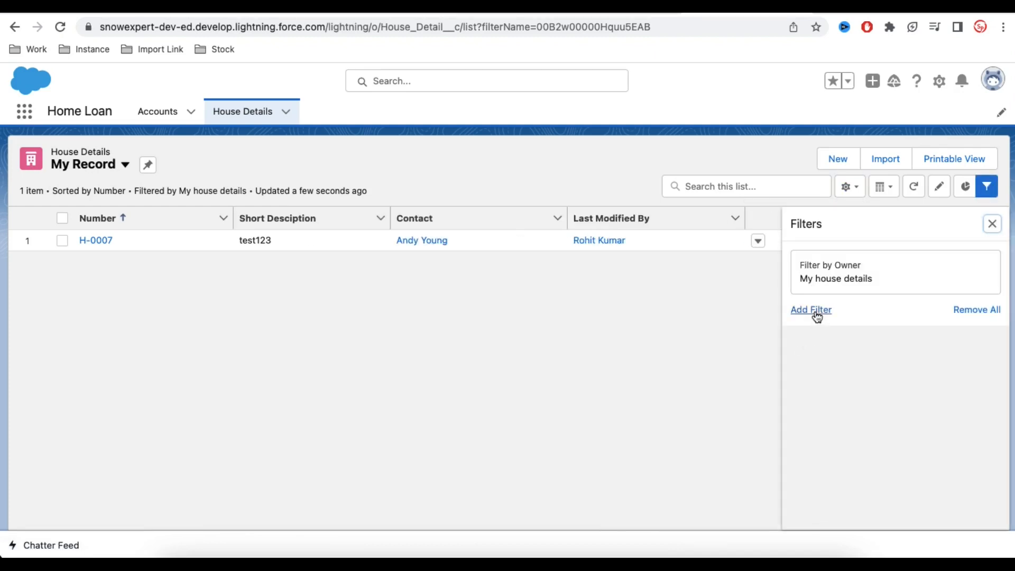
click(816, 313)
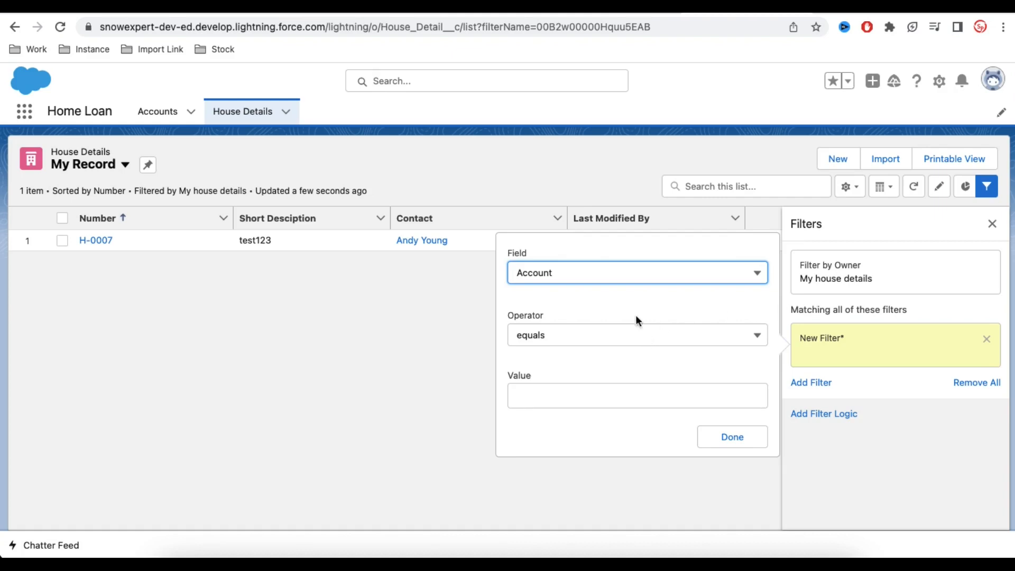
click(639, 282)
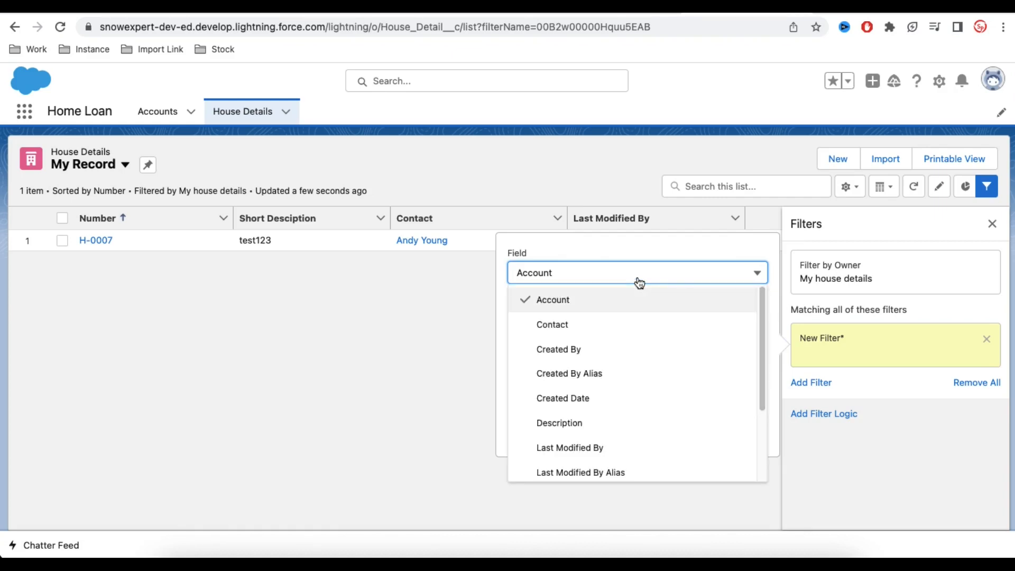
click(578, 328)
drag(448, 241, 385, 240)
key(super+c)
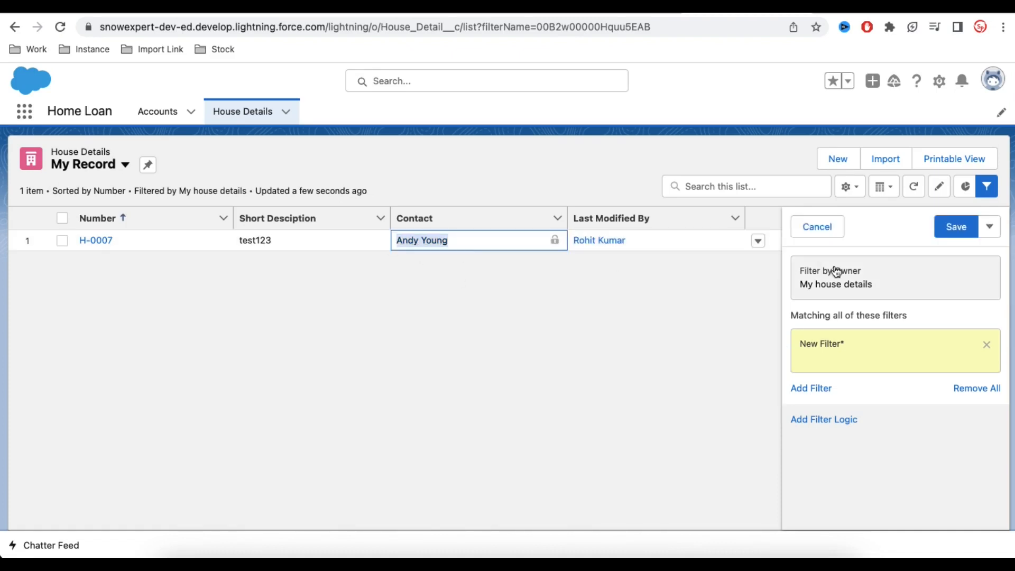
Add a filter to My Record where Contact equals the copied contact name
click(811, 388)
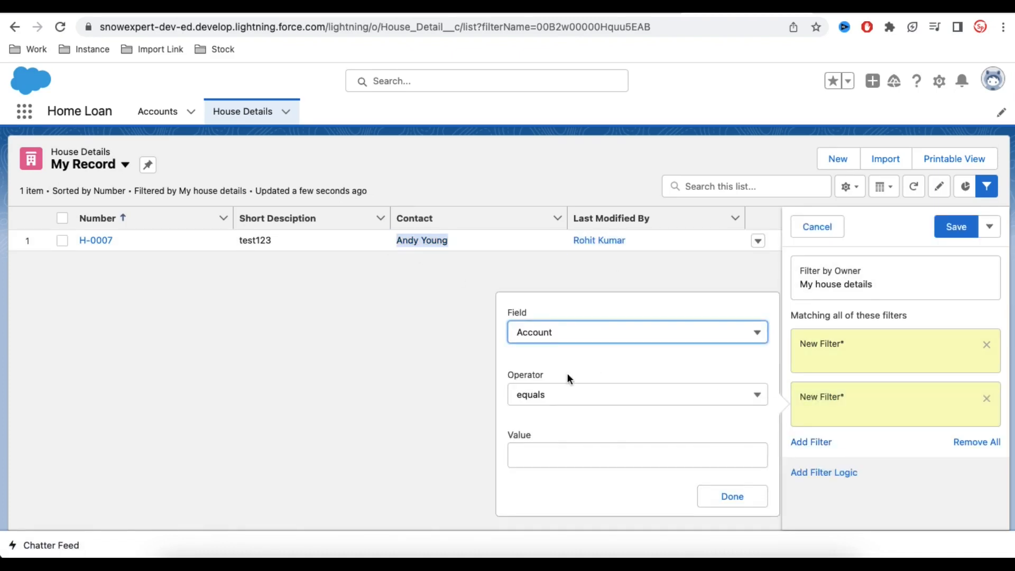
click(594, 334)
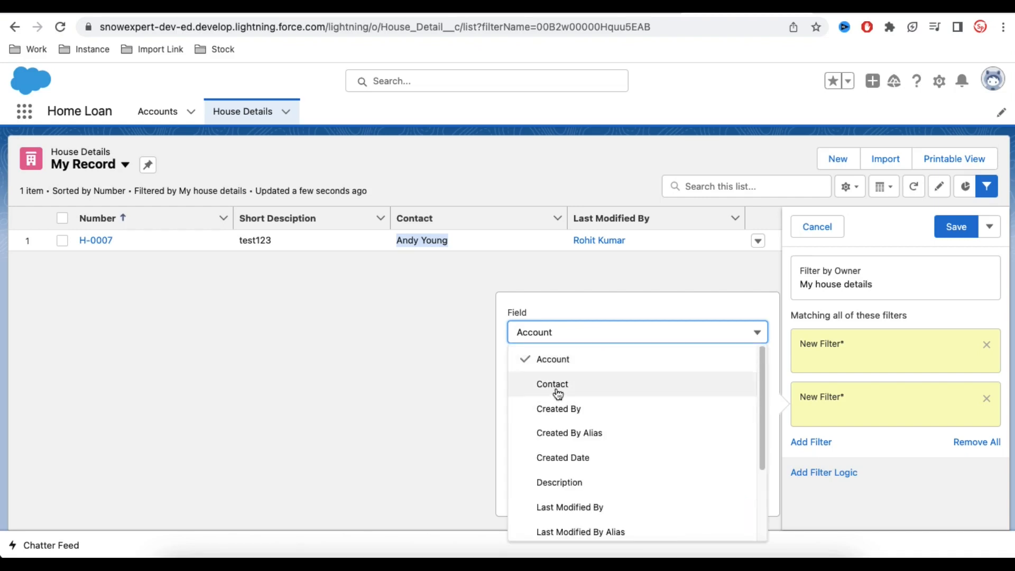
click(556, 385)
click(558, 450)
key(super+v)
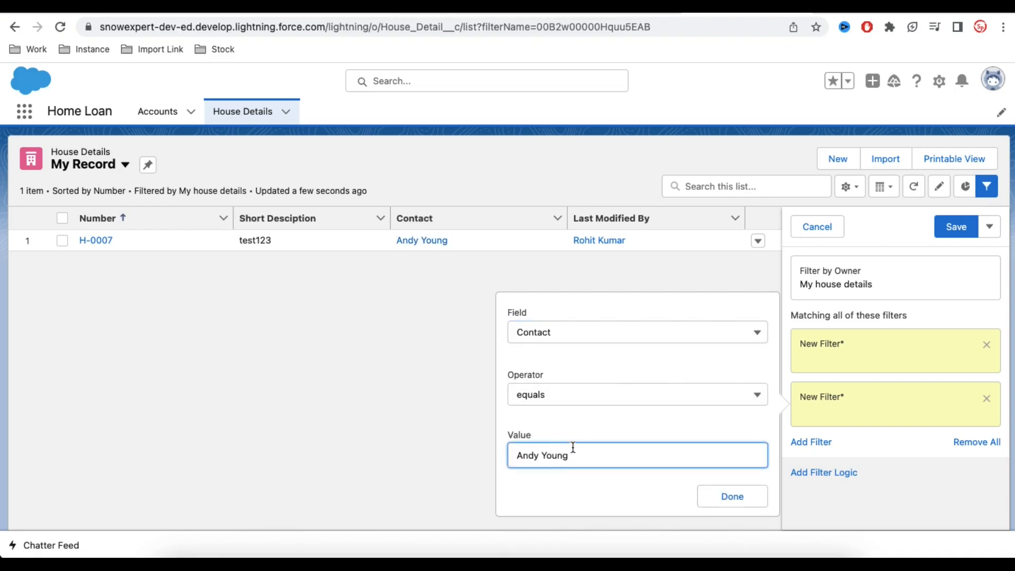
click(715, 496)
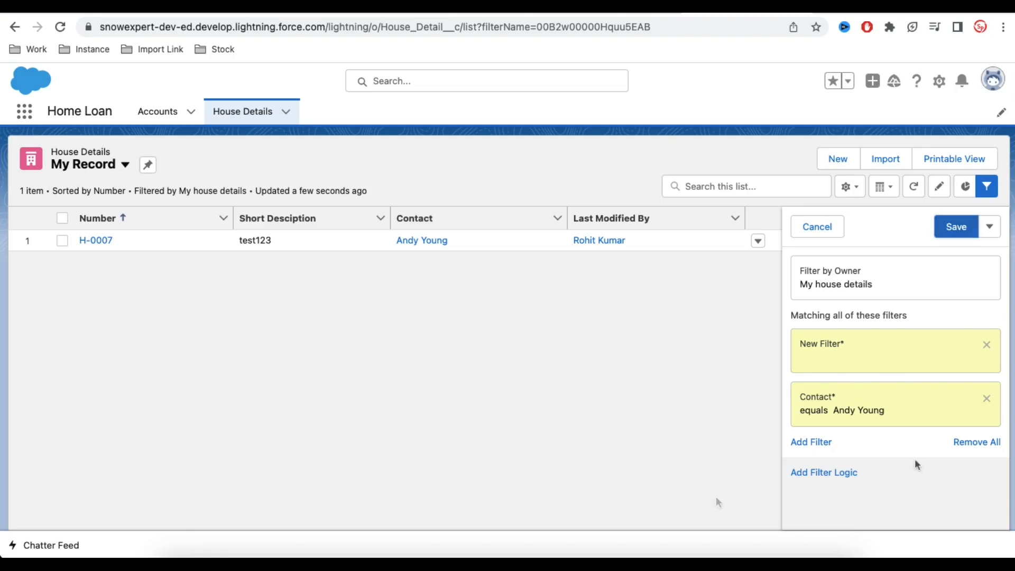
Remove the empty filter, save the My Record filters and close the filter settings
click(986, 345)
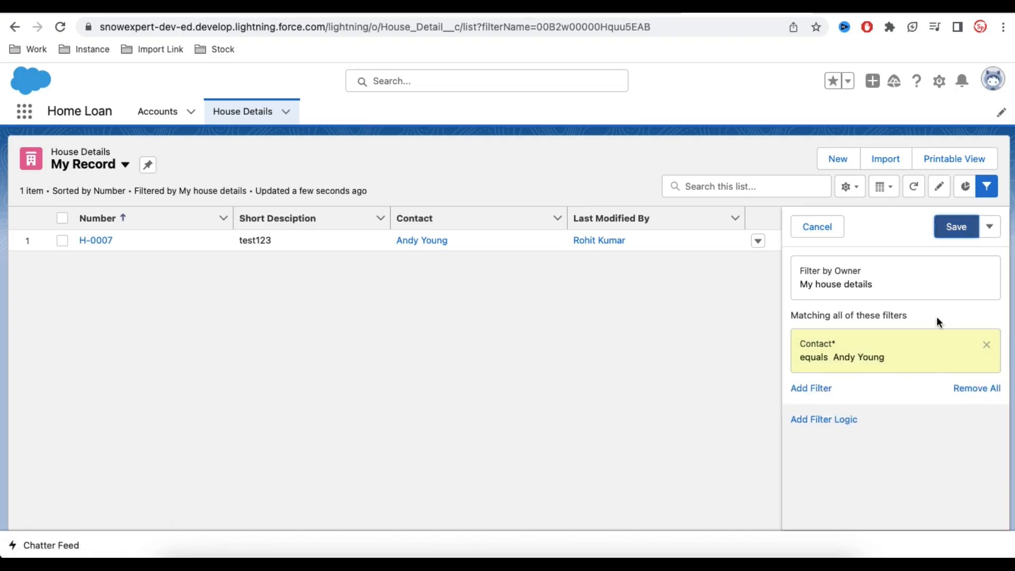
click(949, 227)
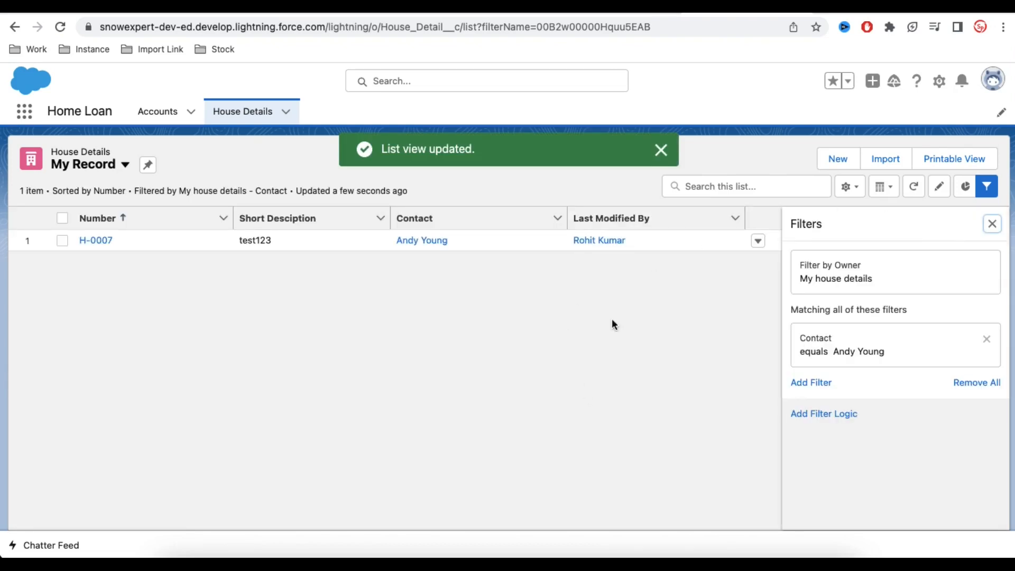
click(991, 224)
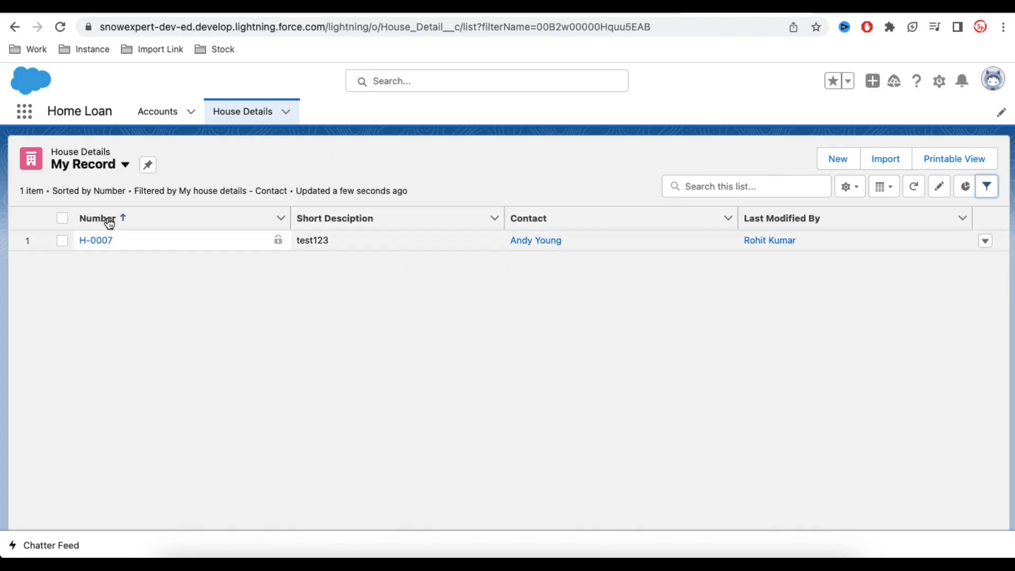
From the All list view, start a new House Detail record and begin creating a new contact for its Contact field
click(98, 176)
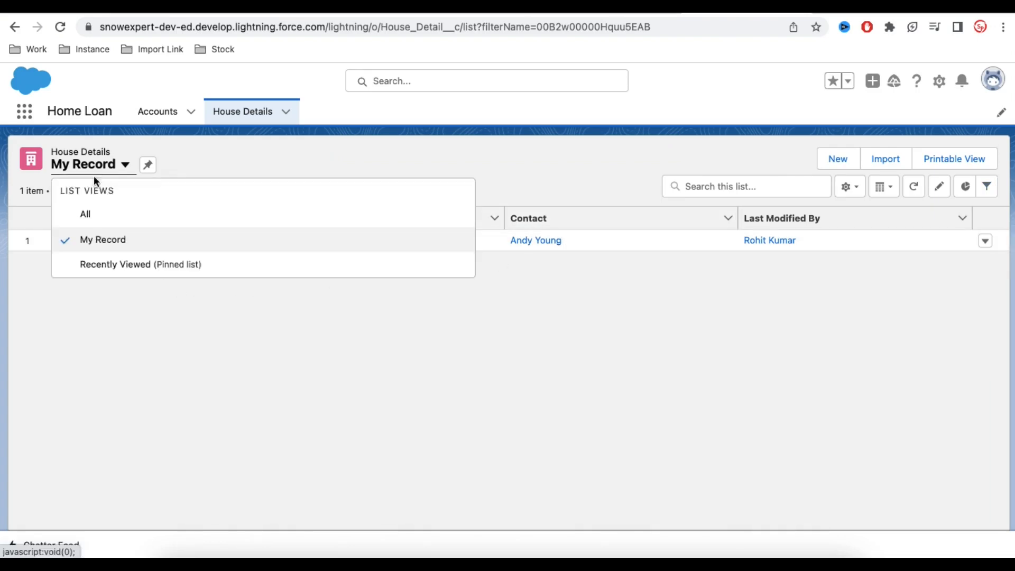
click(81, 221)
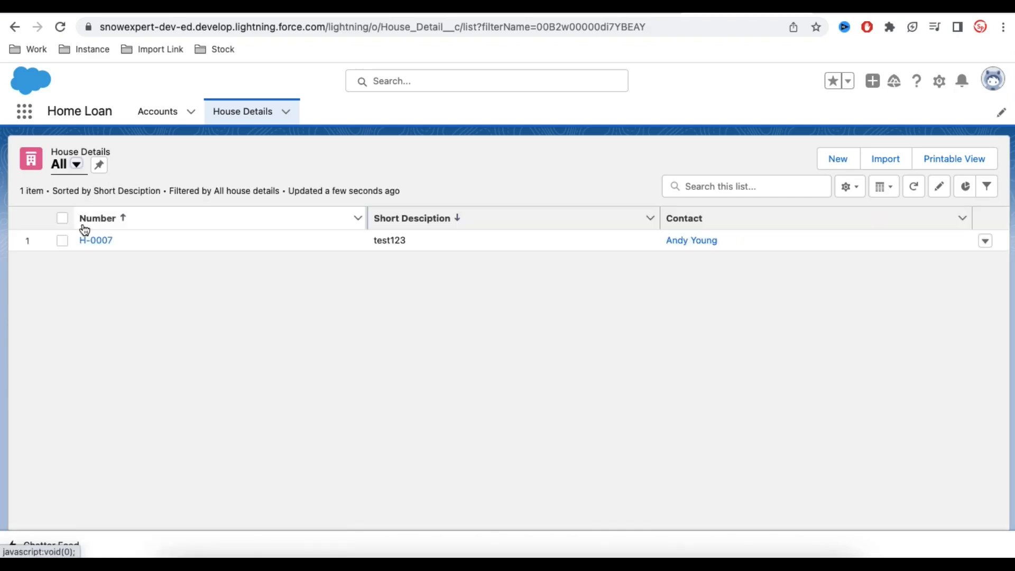
click(837, 158)
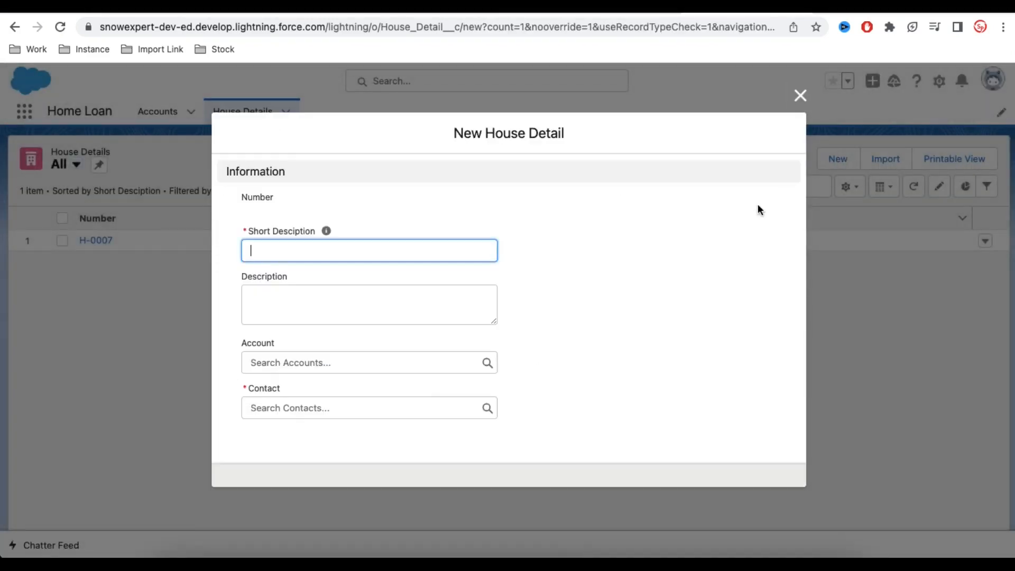
click(488, 407)
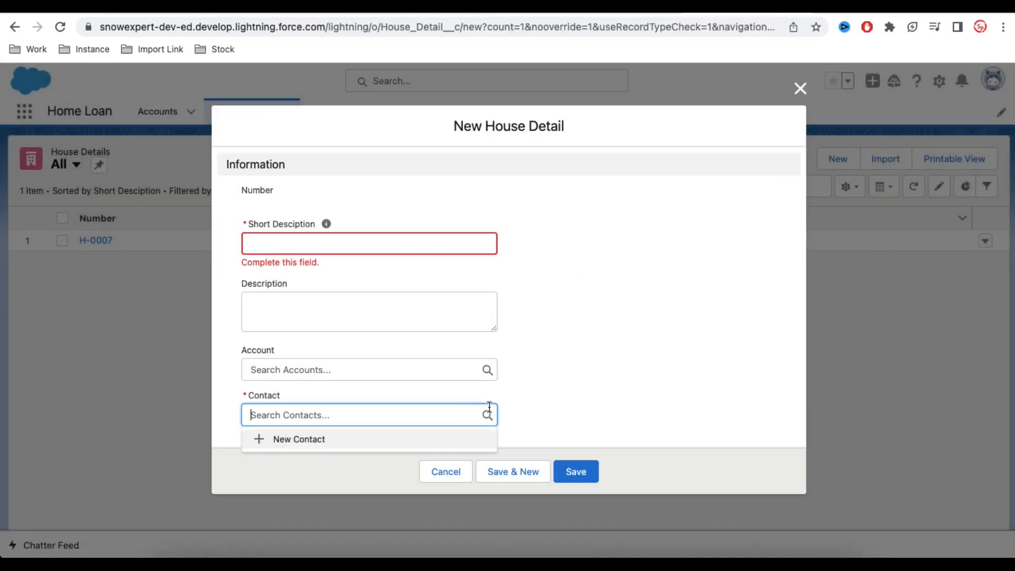
click(432, 439)
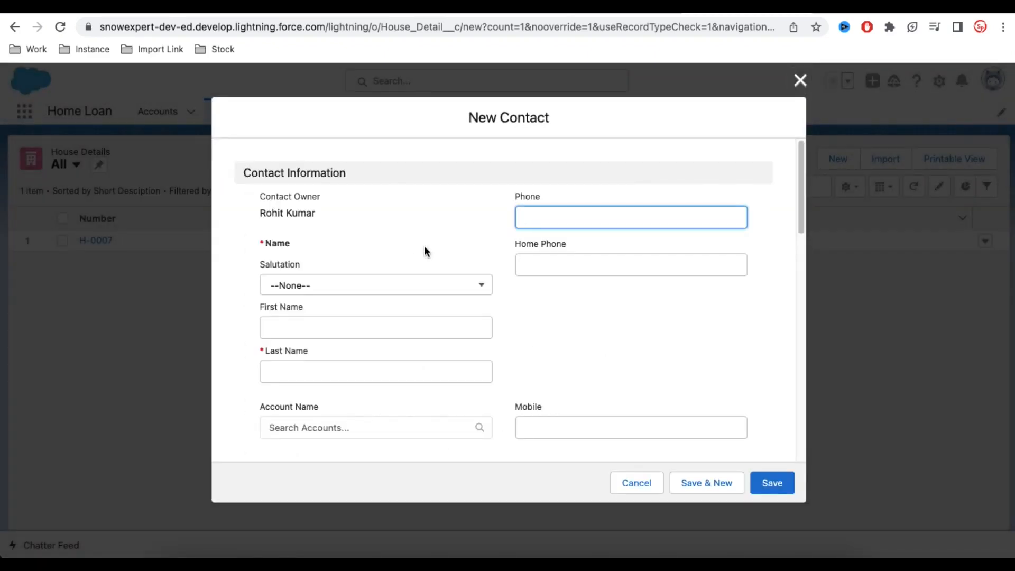
Enter "s" as both the first and last name of the new contact and save it
click(435, 299)
click(354, 342)
click(370, 369)
text(s)
click(360, 323)
text(s)
scroll(524, 327, down, 5)
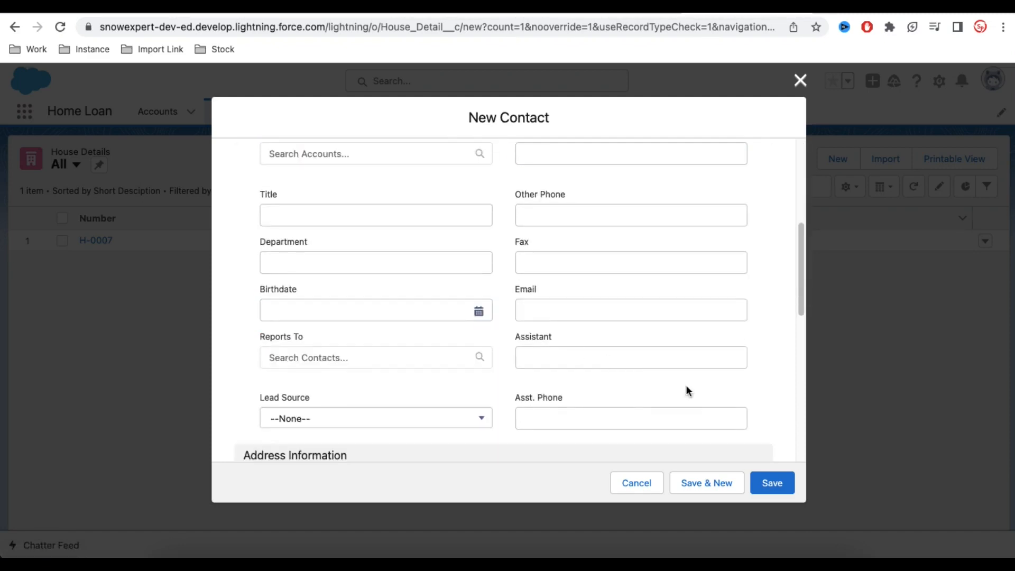
click(771, 485)
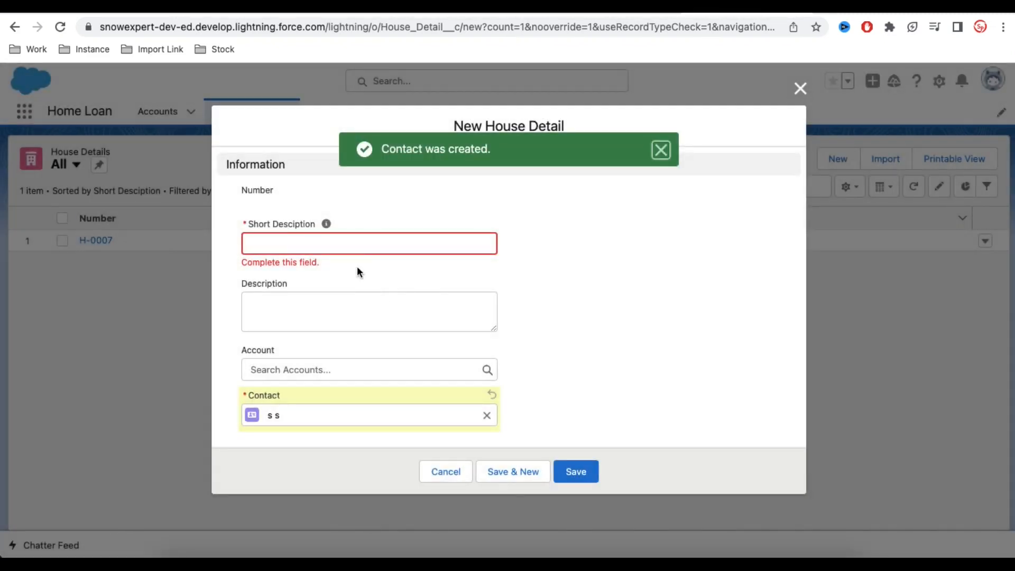
Set the new House Detail's Short Desciption to "asas" and save the record
click(357, 244)
click(557, 470)
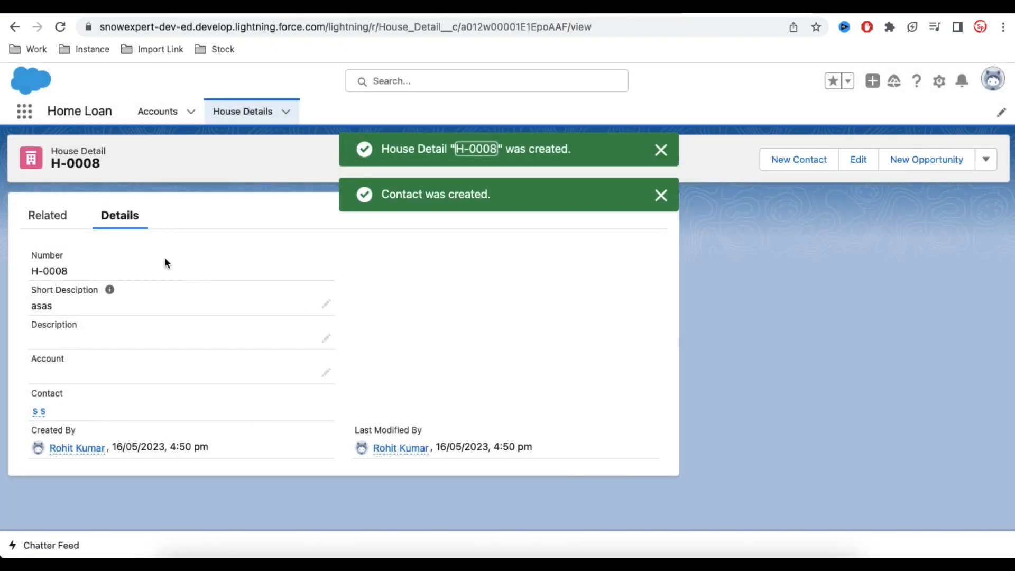
Compare the House Details records listed in the All view with those in the My Record view
click(245, 113)
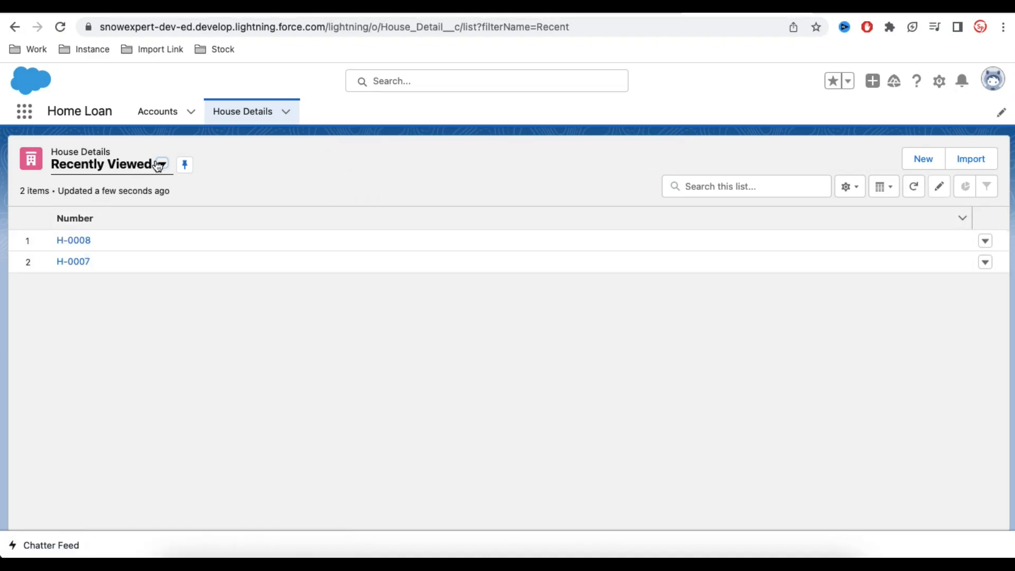
click(161, 164)
click(94, 216)
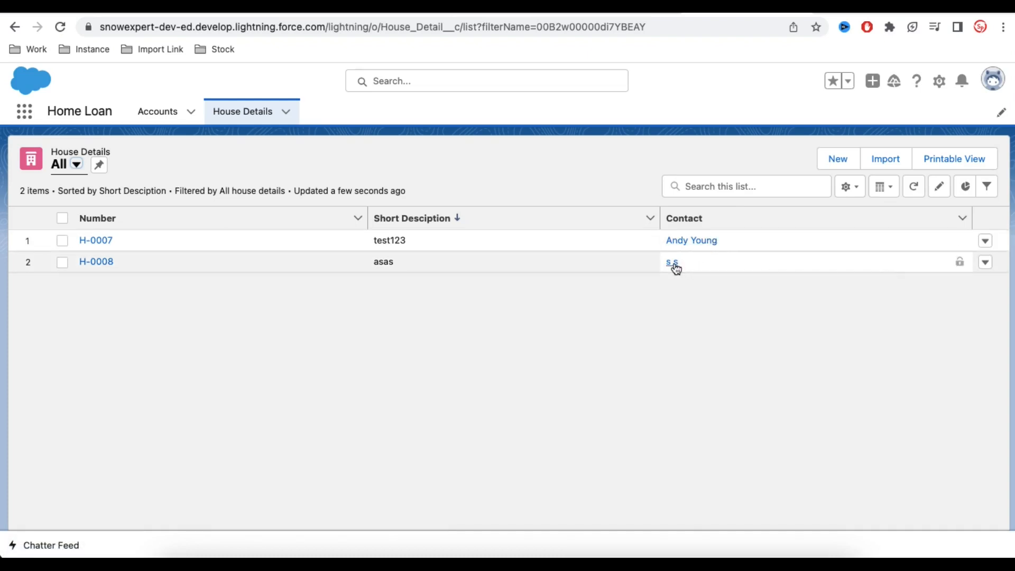
click(76, 165)
click(91, 244)
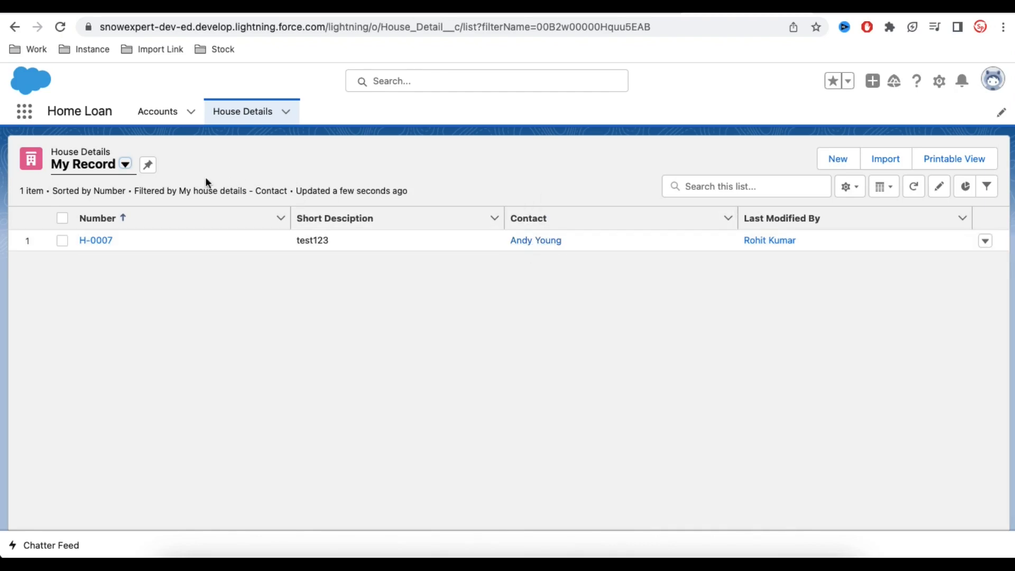
Narrow the Short Desciption and Contact columns of My Record and widen the Last Modified By column
drag(504, 217, 402, 218)
drag(637, 214, 558, 218)
drag(788, 209, 879, 209)
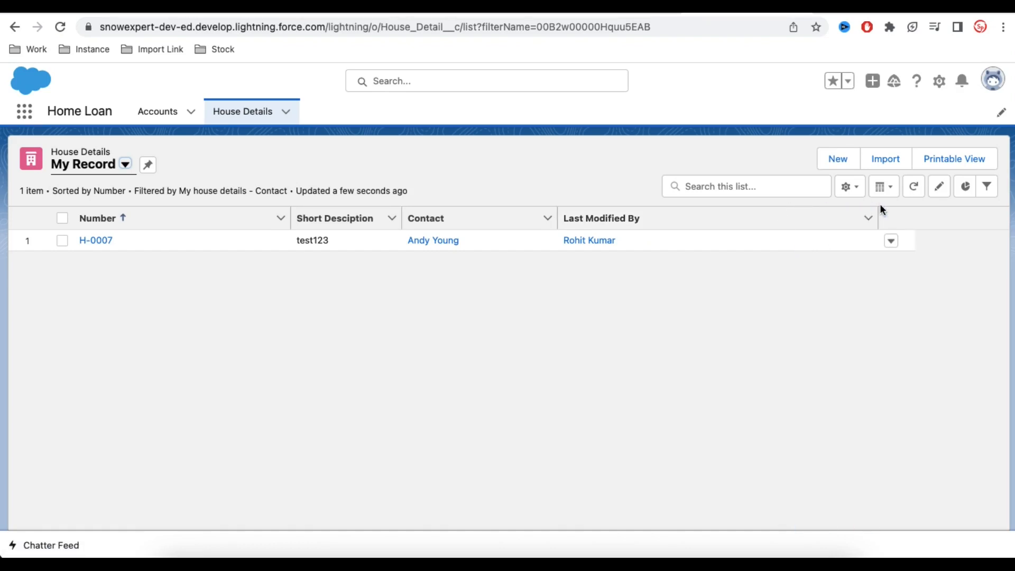